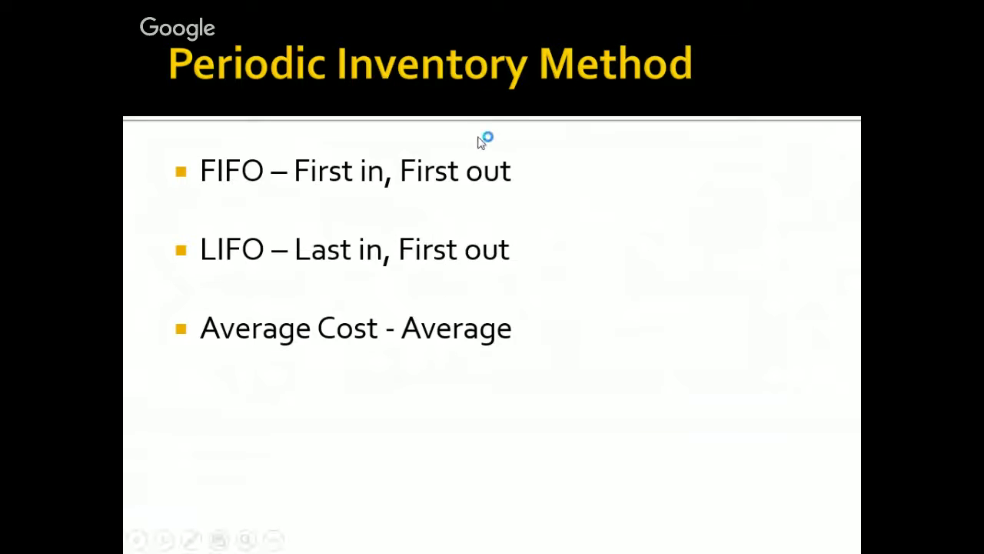
# - End the slideshow on the contact slide and show the FIFO, LIFO and Average Cost slide in the editor
pyautogui.click(722, 253)
pyautogui.press('Escape')
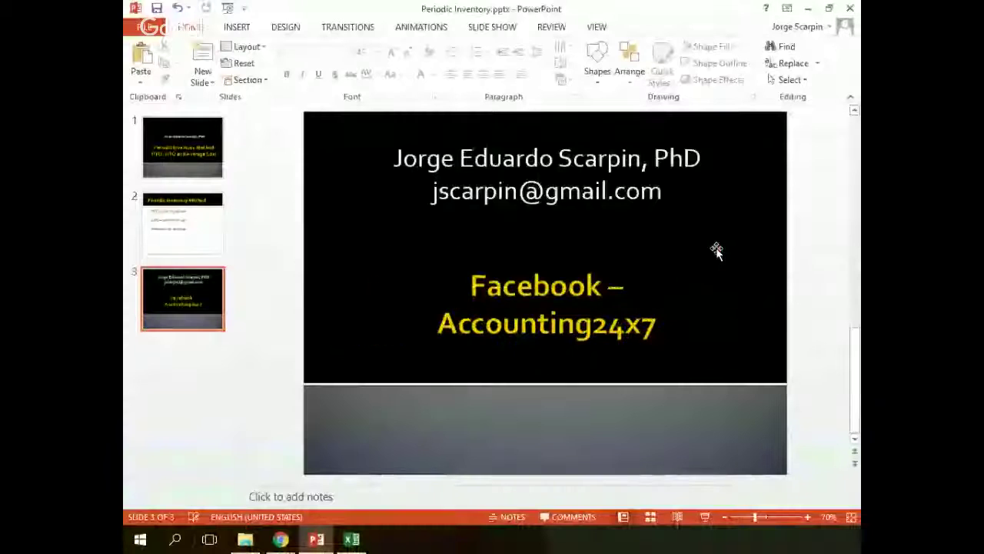
pyautogui.click(205, 239)
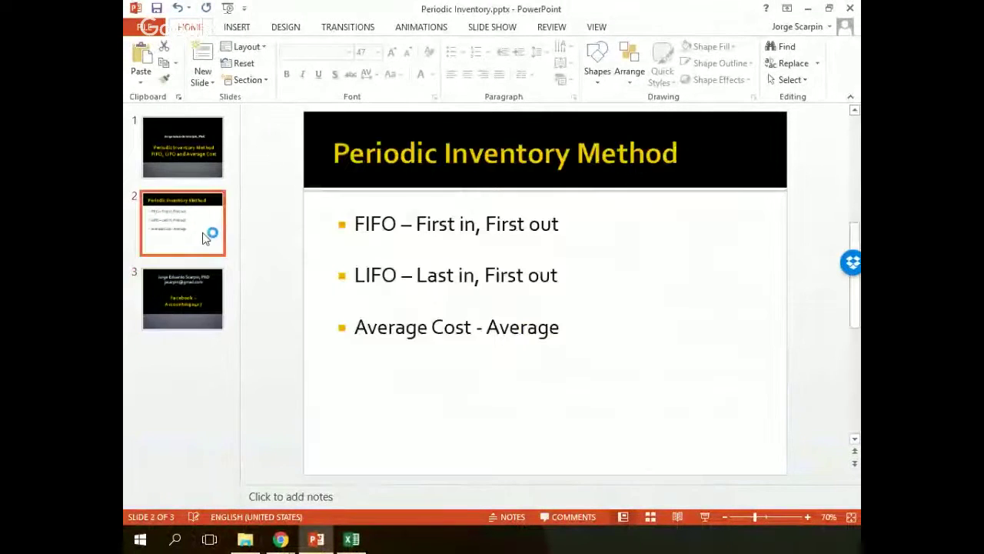
# - Switch to the Periodic Inventory workbook and shade the beginning inventory units cell B2 light grey
pyautogui.click(353, 539)
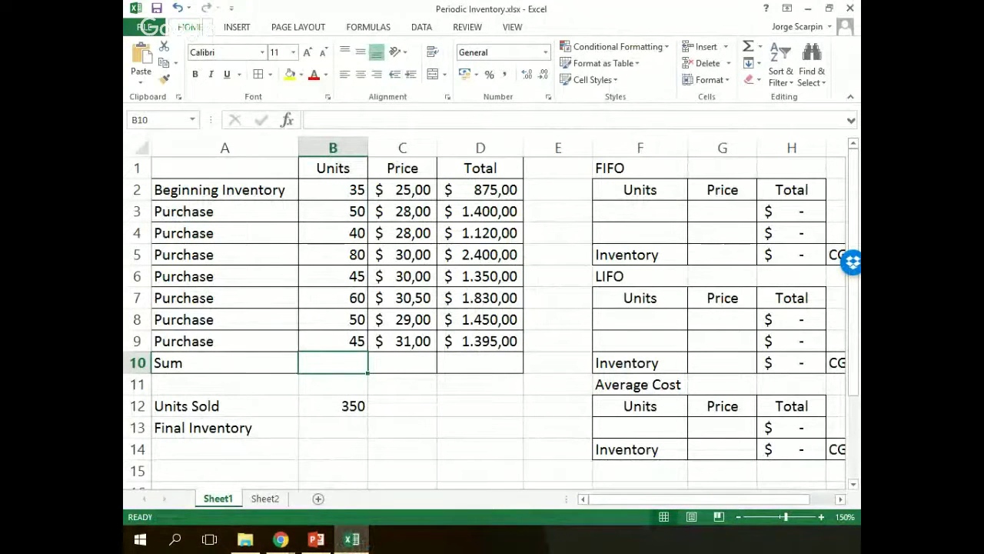
pyautogui.click(280, 539)
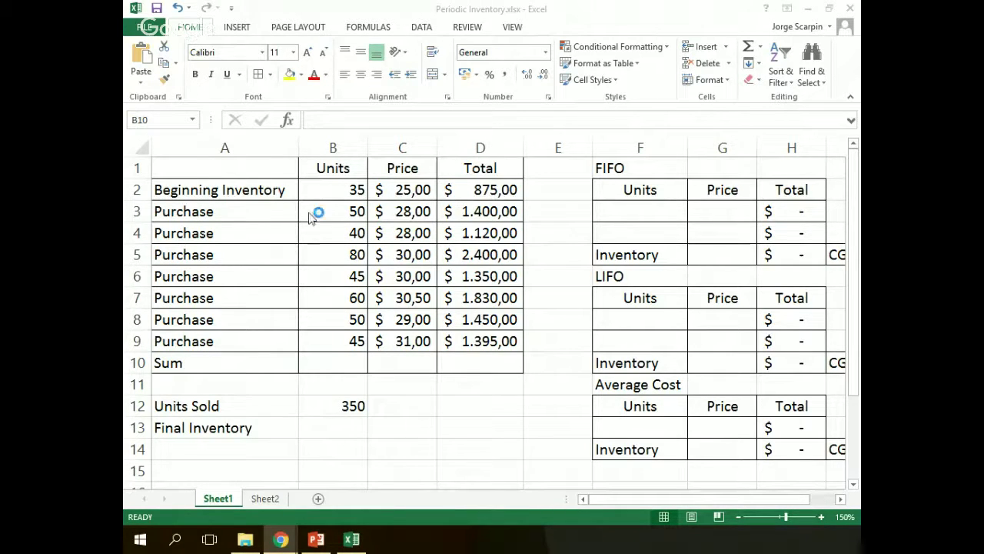
pyautogui.hotkey('alt', 'Tab')
pyautogui.click(332, 193)
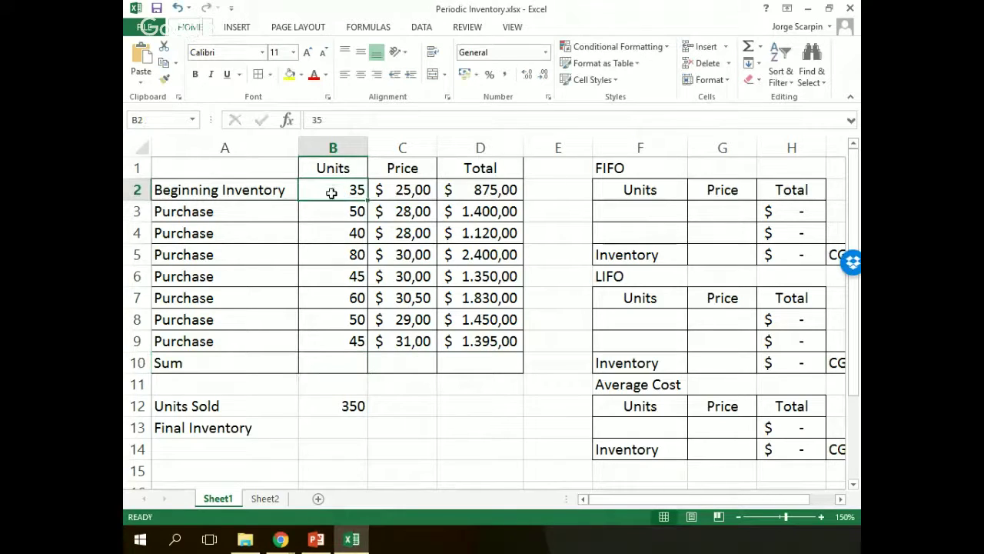
pyautogui.click(301, 75)
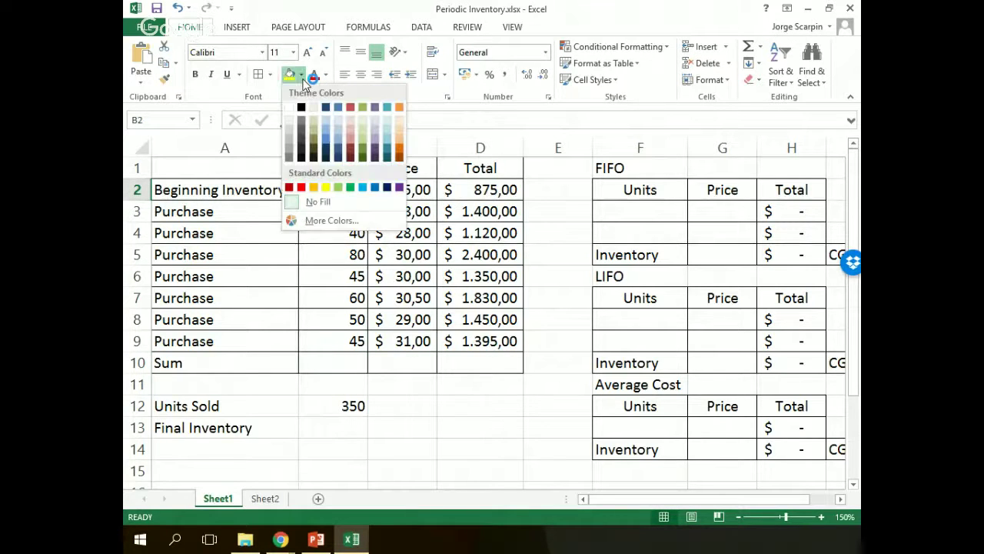
pyautogui.click(290, 124)
# - Select D2 and review the Purchase labels and units in columns A and B
pyautogui.click(496, 191)
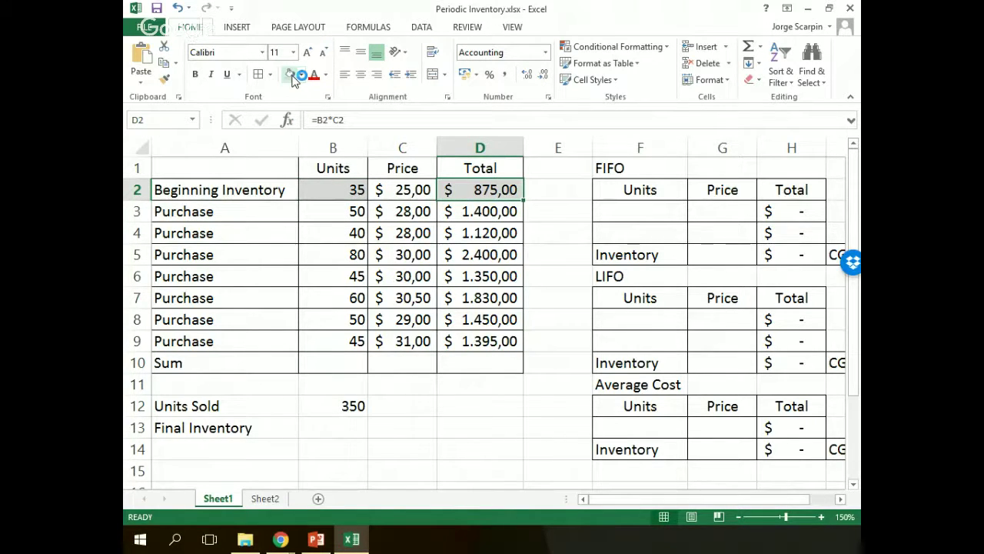
pyautogui.press('Down')
pyautogui.press('Left')
pyautogui.press('Left')
pyautogui.press('Left')
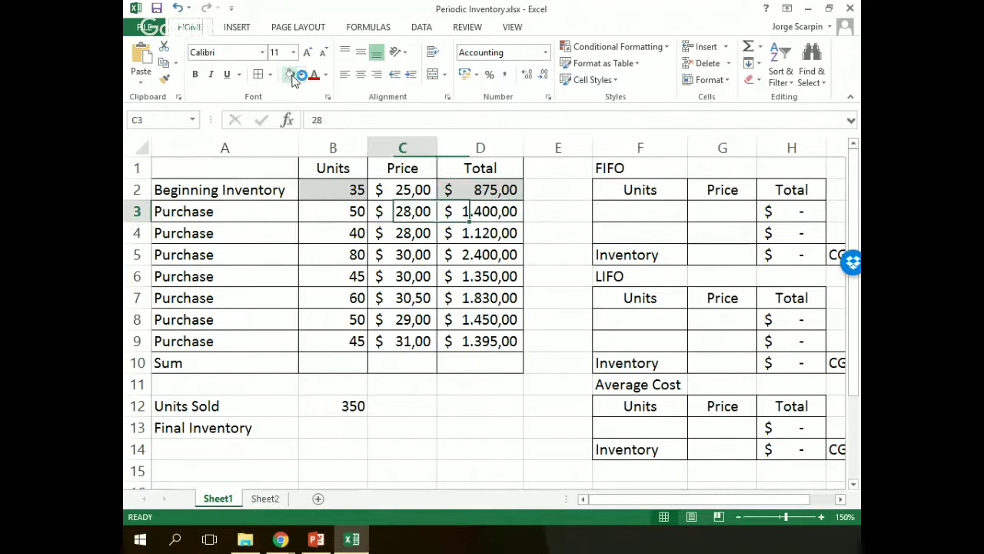
pyautogui.hotkey('shift', 'Down')
pyautogui.hotkey('shift', 'Down')
pyautogui.hotkey('shift', 'Down')
pyautogui.hotkey('shift', 'Down')
pyautogui.hotkey('shift', 'Down')
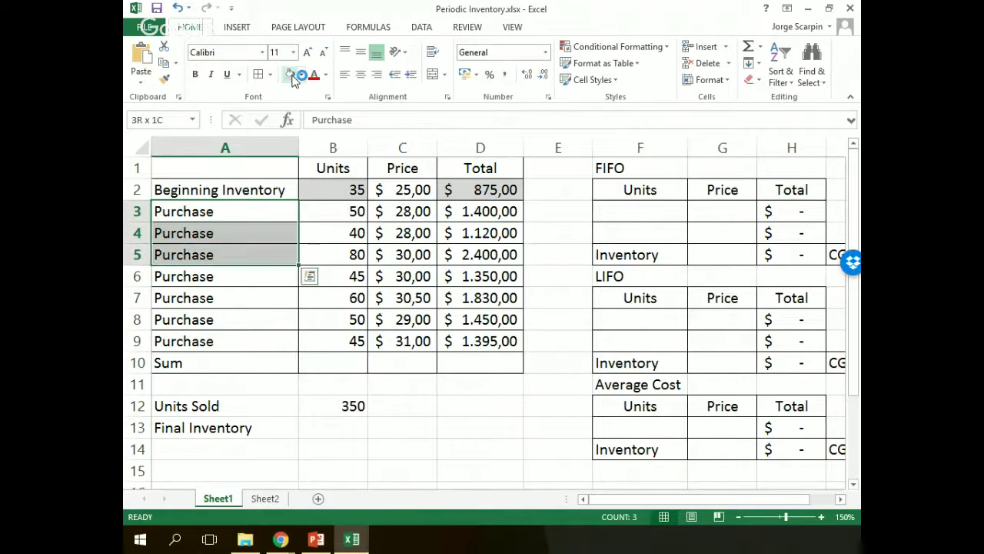
pyautogui.hotkey('shift', 'Down')
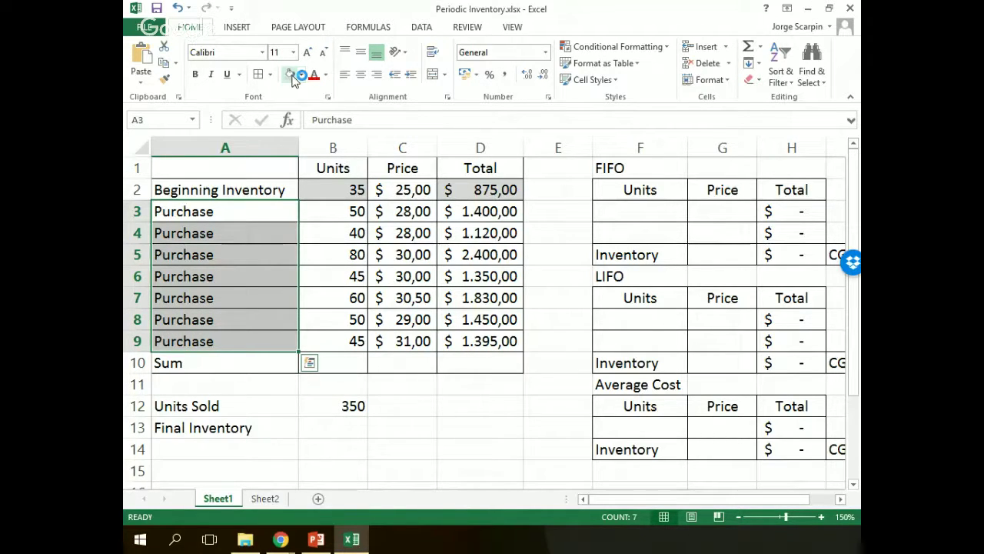
pyautogui.press('Right')
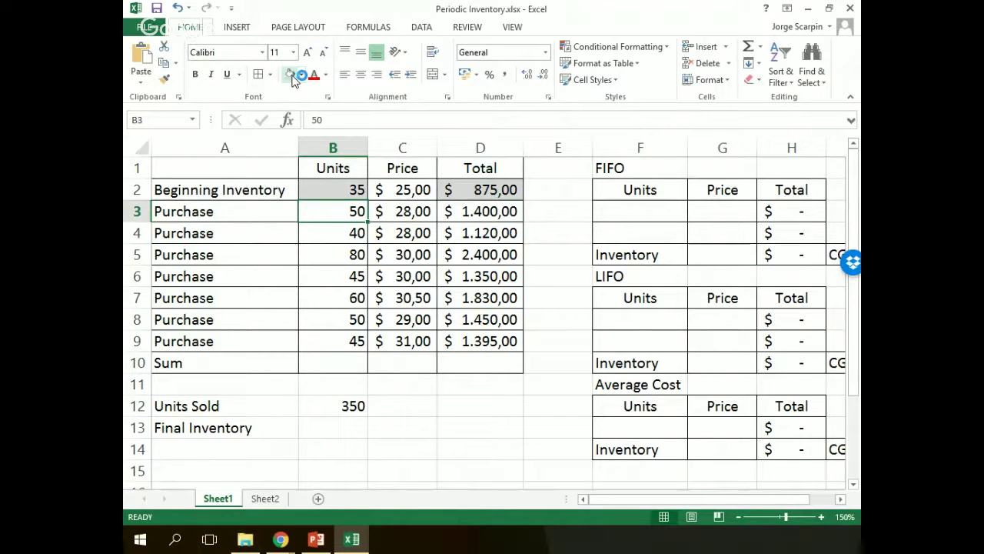
pyautogui.press('Down')
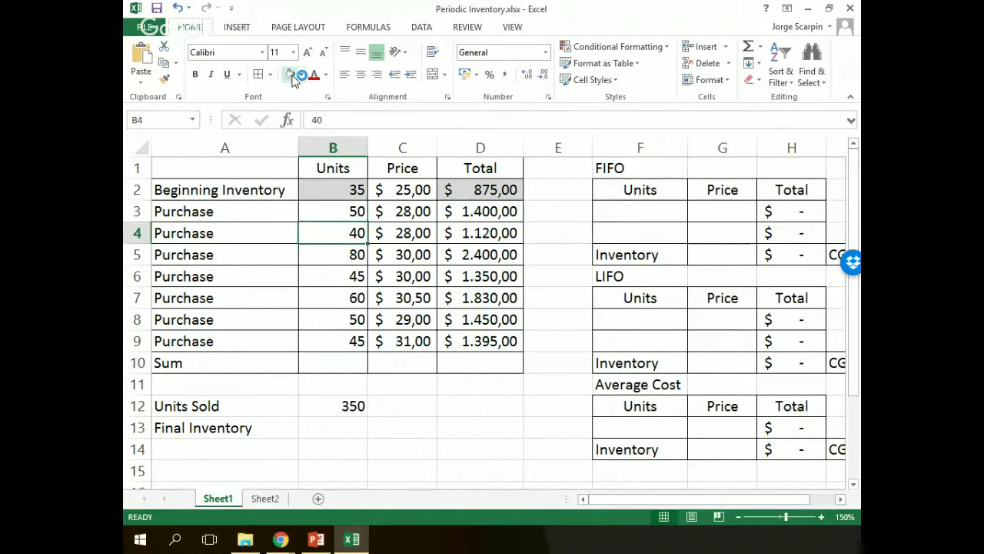
pyautogui.press('Down')
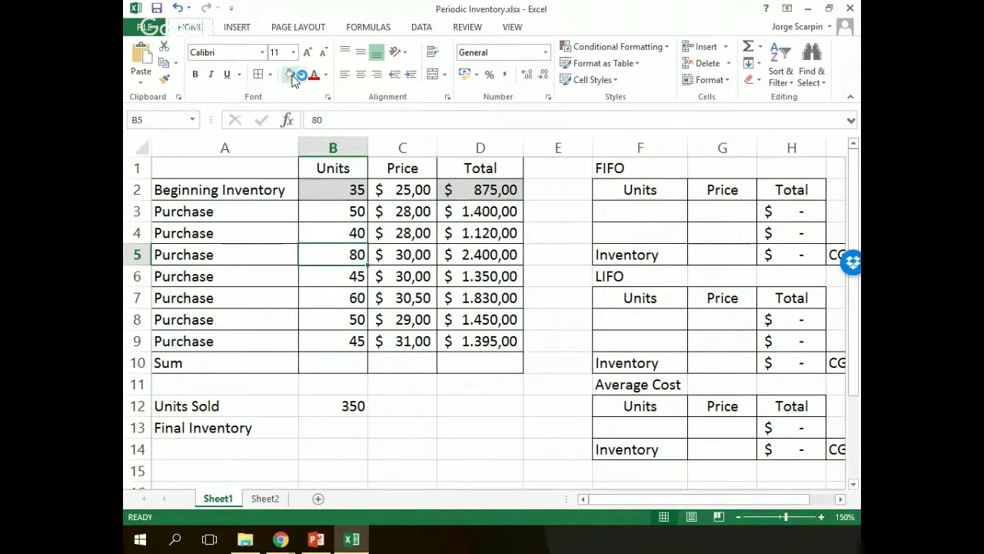
pyautogui.press('Right')
pyautogui.press('Right')
# - Check the purchase prices and Total formulas, ending at the units Sum cell B10
pyautogui.press('Up')
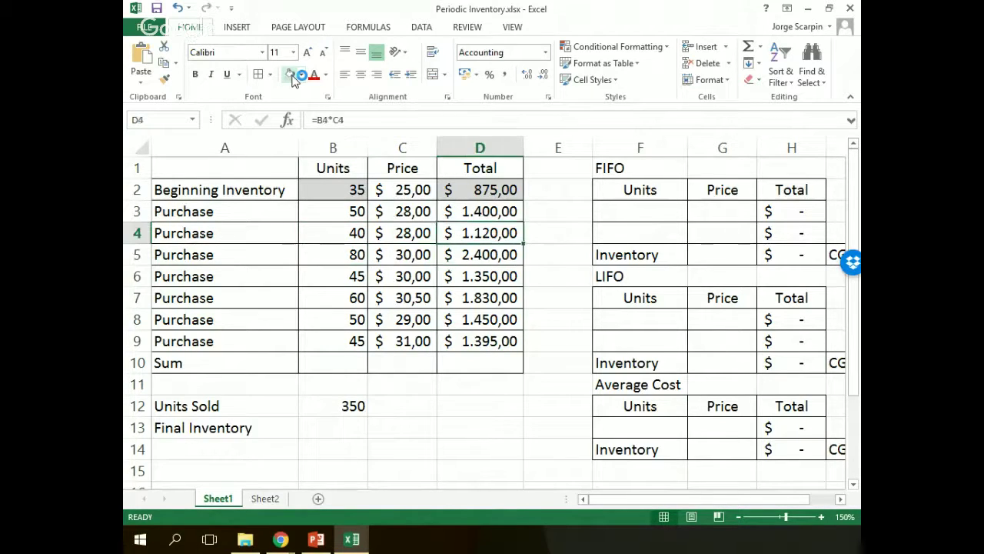
pyautogui.press('Left')
pyautogui.press('Up')
pyautogui.press('Down')
pyautogui.press('Down')
pyautogui.press('Down')
pyautogui.press('Down')
pyautogui.press('Right')
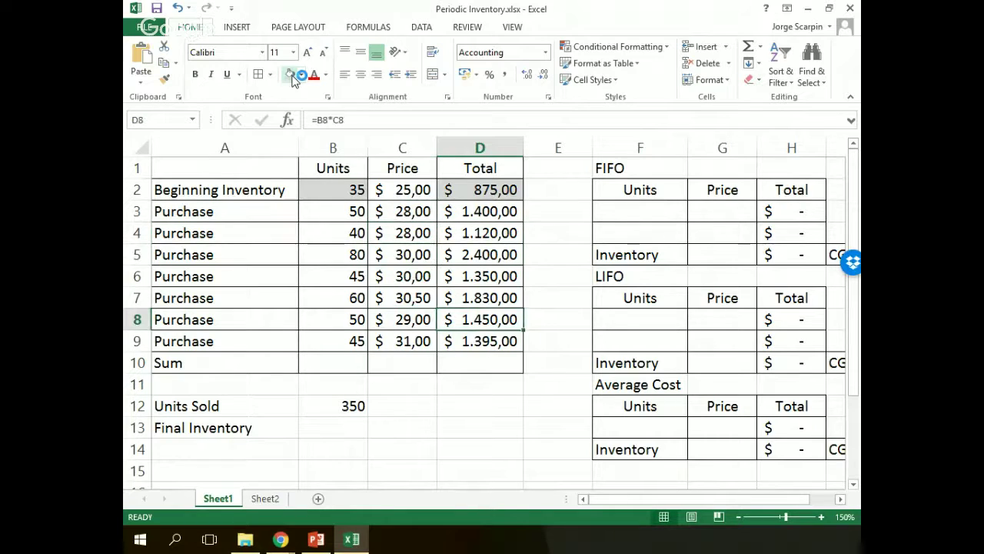
pyautogui.press('Up')
pyautogui.press('Up')
pyautogui.press('Up')
pyautogui.press('Down')
pyautogui.press('Down')
pyautogui.press('Down')
pyautogui.press('Down')
pyautogui.press('Down')
pyautogui.press('Up')
pyautogui.press('Up')
pyautogui.press('Up')
pyautogui.press('Up')
pyautogui.press('Up')
pyautogui.press('Up')
pyautogui.press('Down')
pyautogui.press('Down')
pyautogui.press('Down')
pyautogui.press('Down')
pyautogui.press('Down')
pyautogui.press('Down')
pyautogui.press('Down')
pyautogui.press('Left')
pyautogui.press('Left')
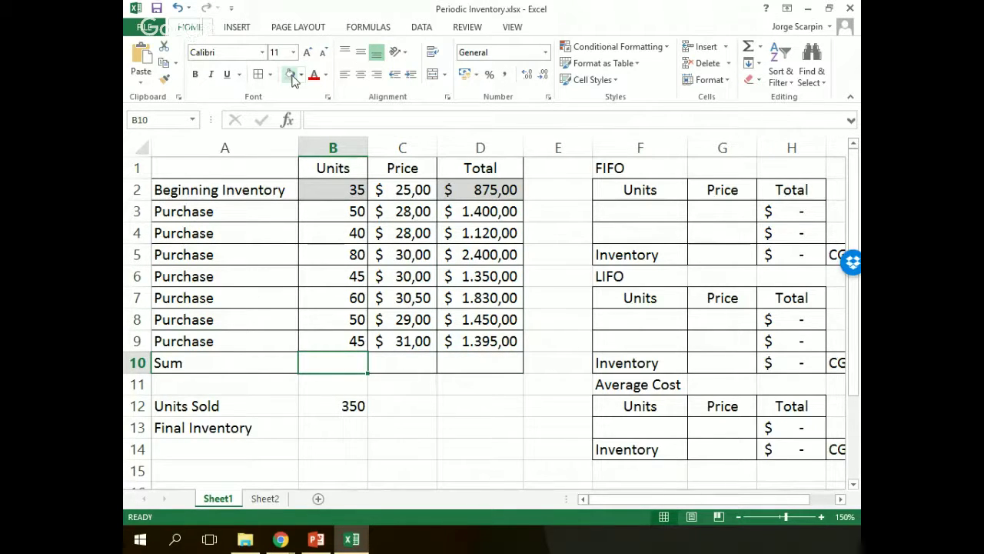
# - Enter SUM formulas in B10 and D10, totalling 405 units and 11.820,00 cost
pyautogui.write('=sum(')
pyautogui.press('Up')
pyautogui.hotkey('shift', 'Up')
pyautogui.hotkey('shift', 'Up')
pyautogui.hotkey('shift', 'Up')
pyautogui.hotkey('shift', 'Up')
pyautogui.hotkey('shift', 'Up')
pyautogui.hotkey('shift', 'Up')
pyautogui.hotkey('shift', 'Up')
pyautogui.press('Return')
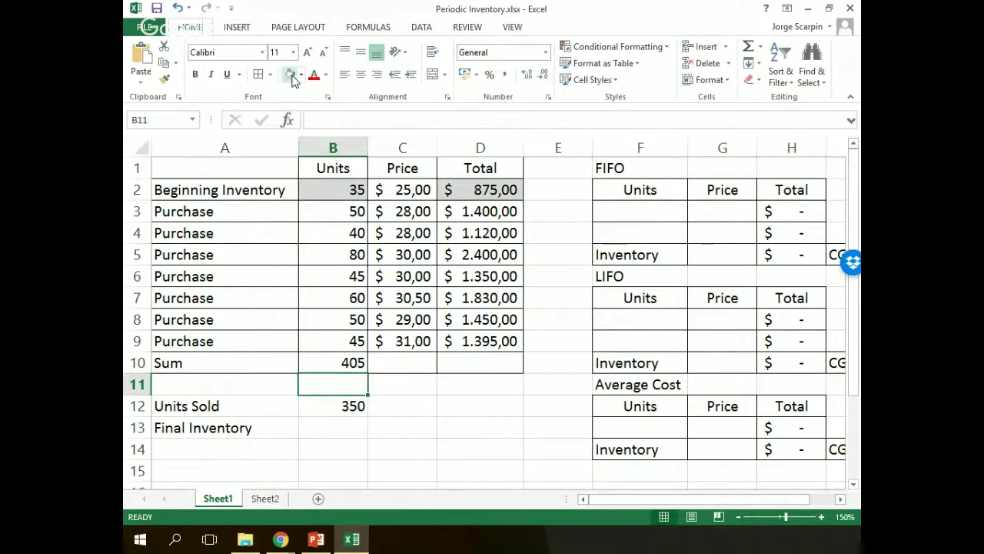
pyautogui.press('Up')
pyautogui.press('Right')
pyautogui.press('Right')
pyautogui.write('=')
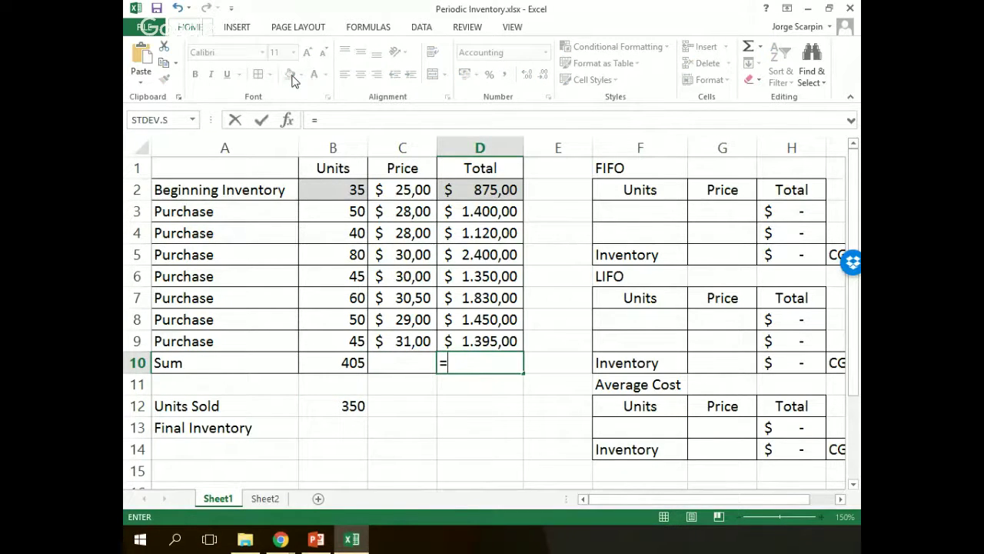
pyautogui.write('sum(')
pyautogui.press('Up')
pyautogui.hotkey('shift', 'Up')
pyautogui.hotkey('shift', 'Up')
pyautogui.hotkey('shift', 'Up')
pyautogui.hotkey('shift', 'Up')
pyautogui.hotkey('shift', 'Up')
pyautogui.hotkey('shift', 'Up')
pyautogui.hotkey('shift', 'Up')
pyautogui.press('Return')
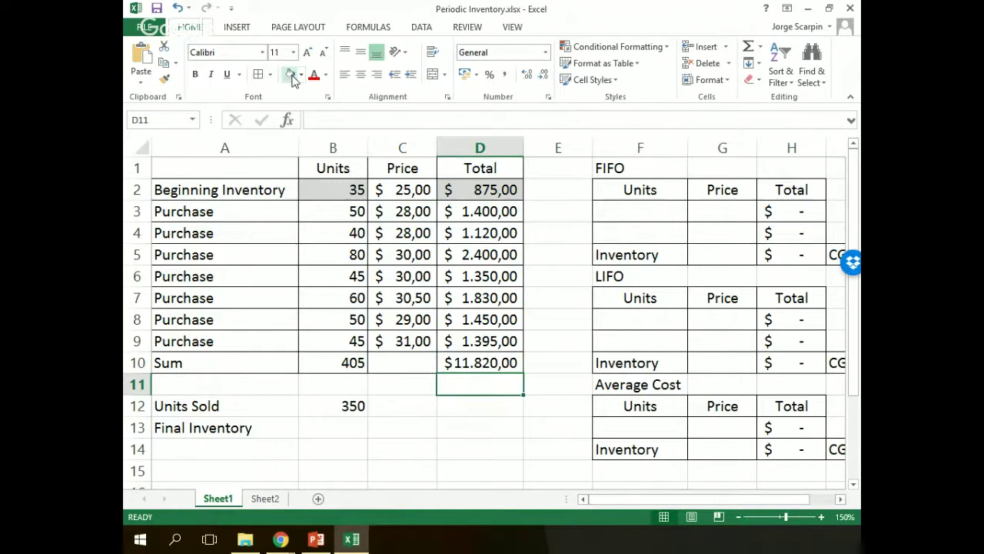
# - Select the Sum row totals B10:D10 and check the Units Sold value of 350
pyautogui.press('Down')
pyautogui.press('Left')
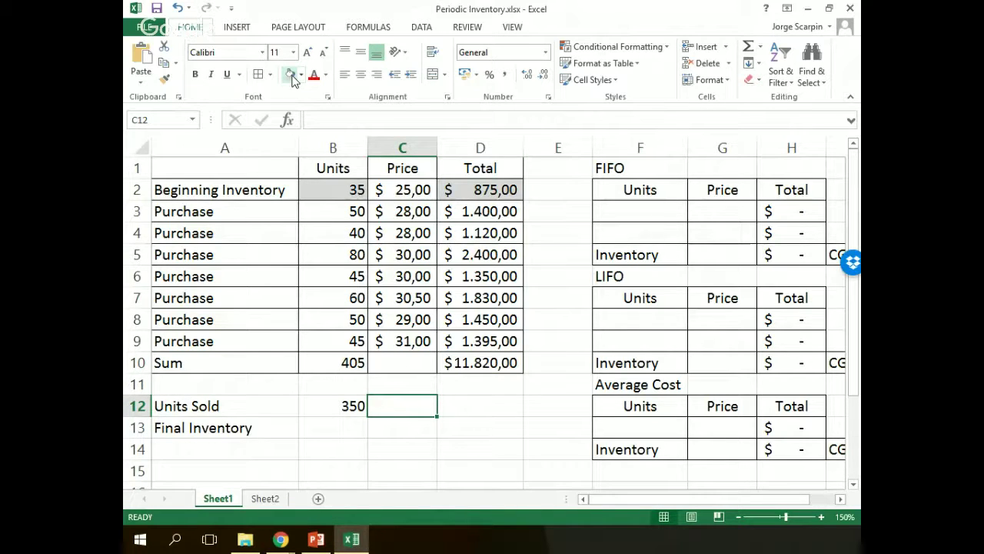
pyautogui.press('Up')
pyautogui.press('Up')
pyautogui.press('Left')
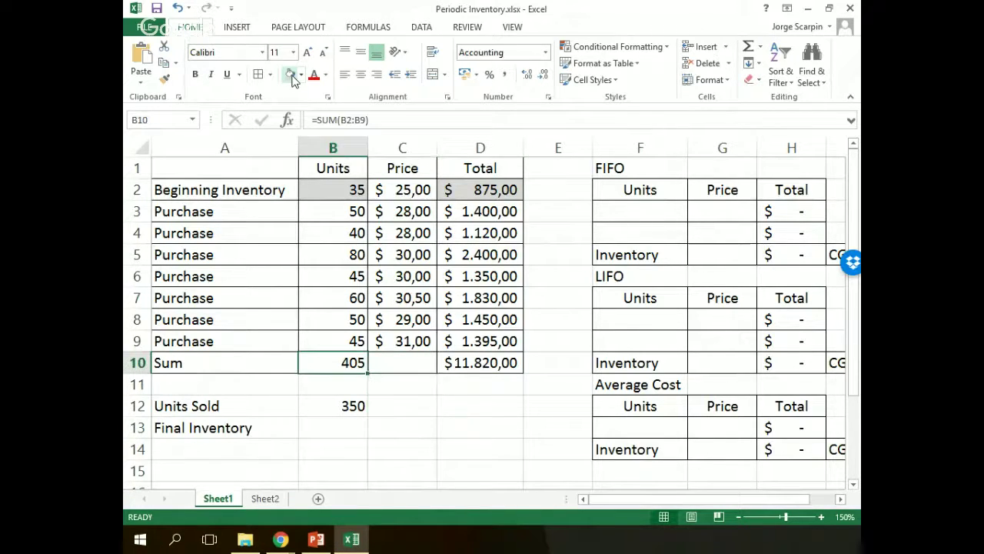
pyautogui.hotkey('shift', 'Right')
pyautogui.hotkey('shift', 'Right')
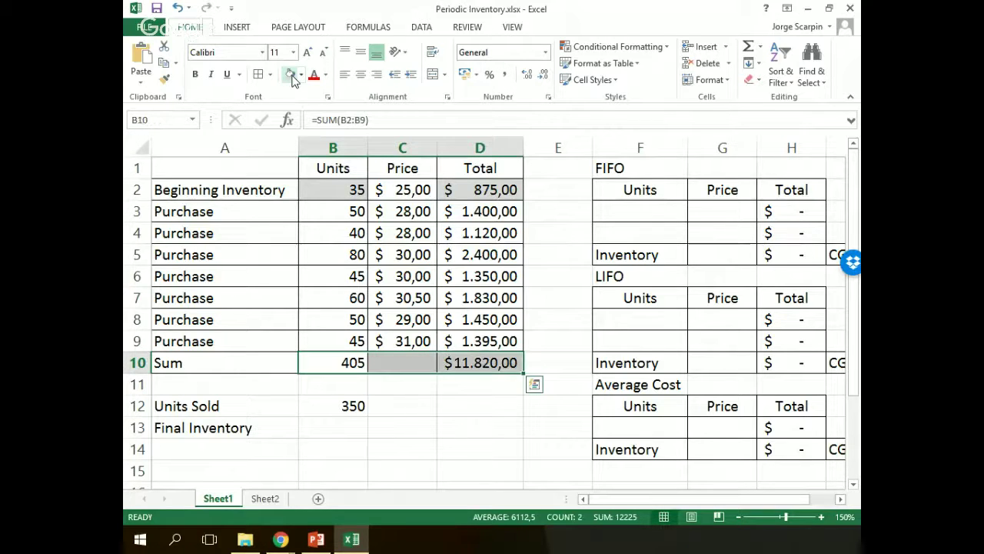
pyautogui.press('Down')
pyautogui.press('Down')
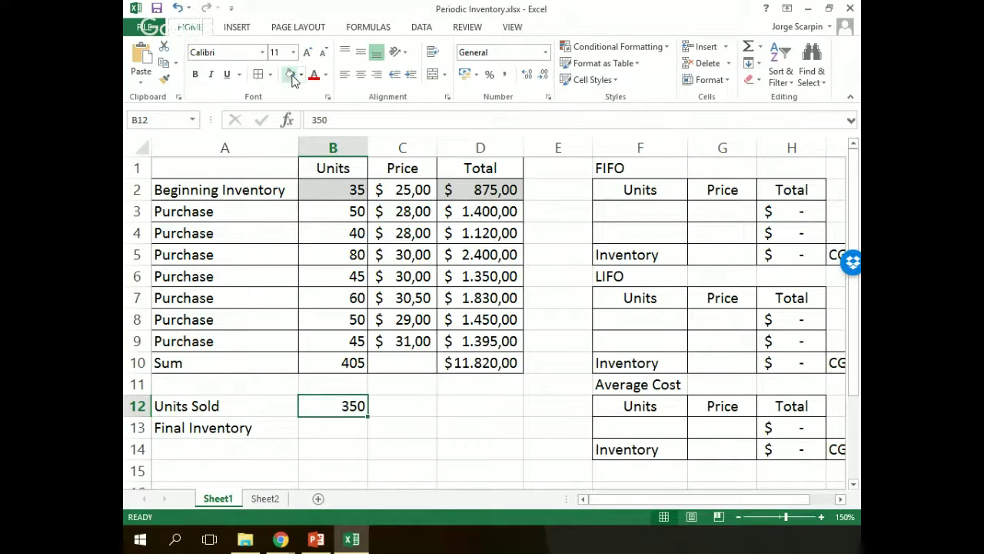
# - Enter =B10-B12 in B13 for a final inventory of 55 units
pyautogui.press('Down')
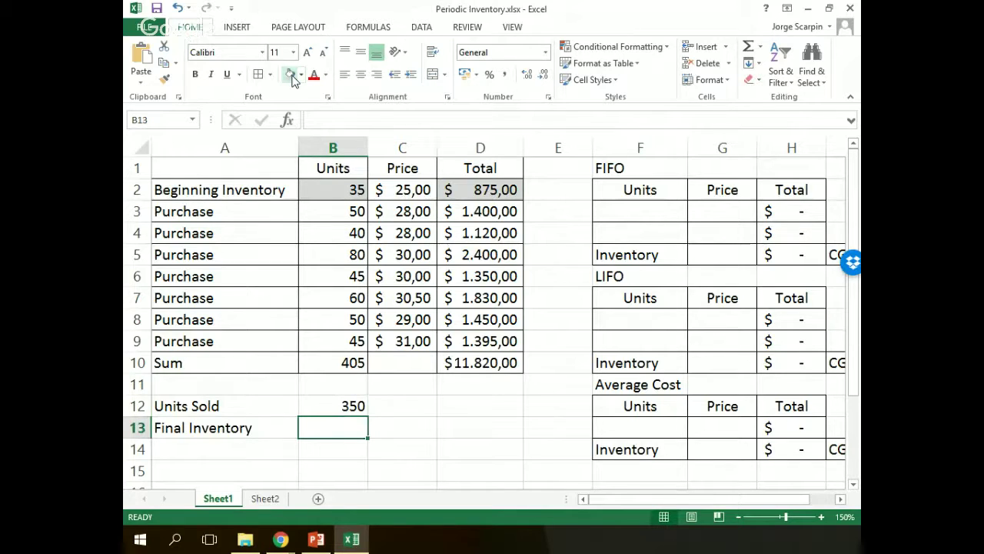
pyautogui.write('=')
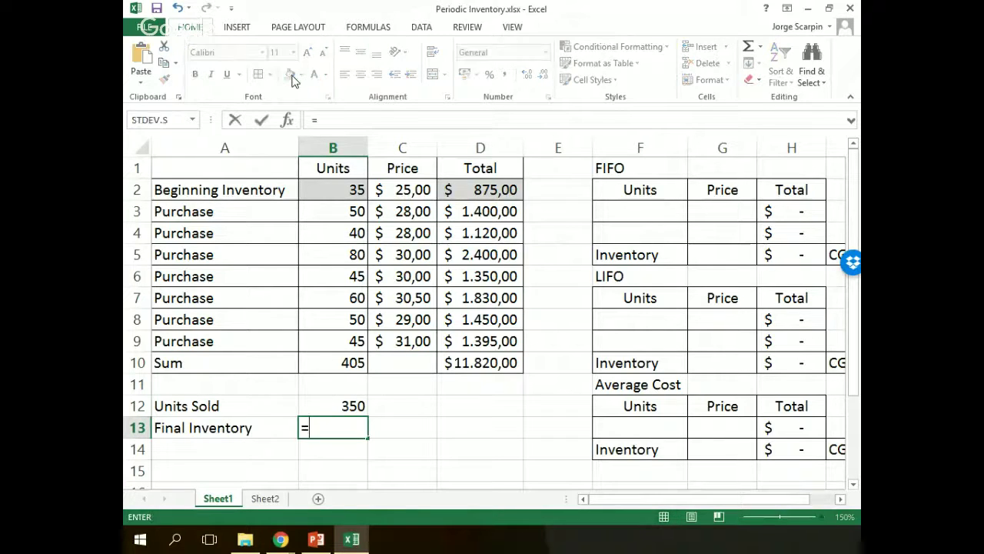
pyautogui.press('Up')
pyautogui.press('Up')
pyautogui.press('Up')
pyautogui.write('-')
pyautogui.press('Up')
pyautogui.press('Return')
pyautogui.press('Up')
pyautogui.press('Right')
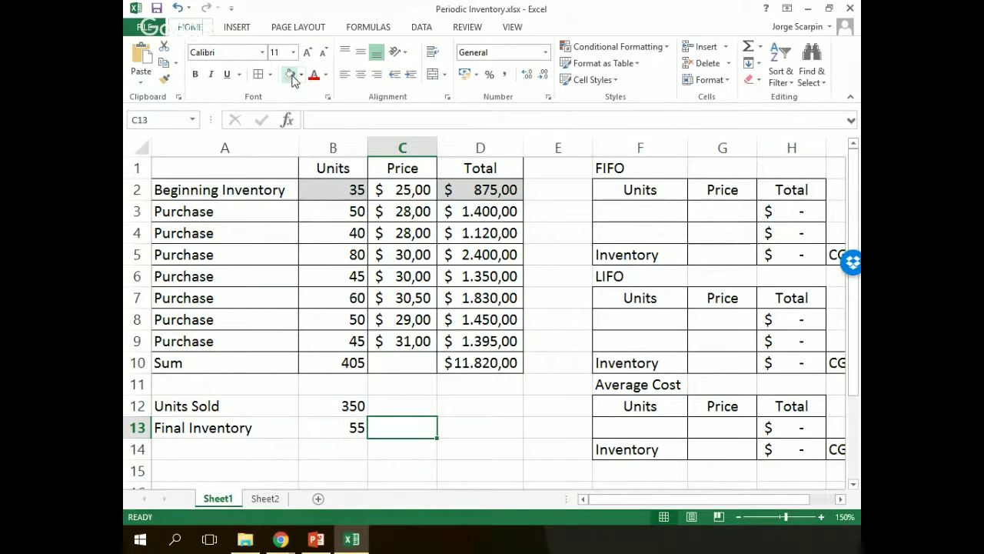
# - Type 'Beginning Inventory + Purchases' in C13 and '- Units Sold' in C14
pyautogui.write('Begginin')
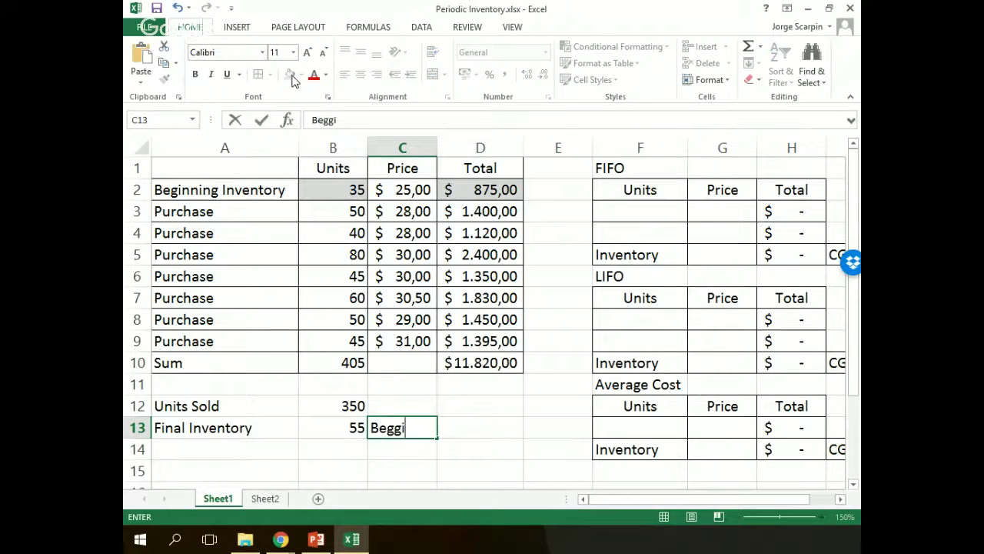
pyautogui.press('BackSpace')
pyautogui.press('BackSpace')
pyautogui.press('BackSpace')
pyautogui.press('BackSpace')
pyautogui.press('BackSpace')
pyautogui.write('inin')
pyautogui.press('BackSpace')
pyautogui.press('BackSpace')
pyautogui.write('ning')
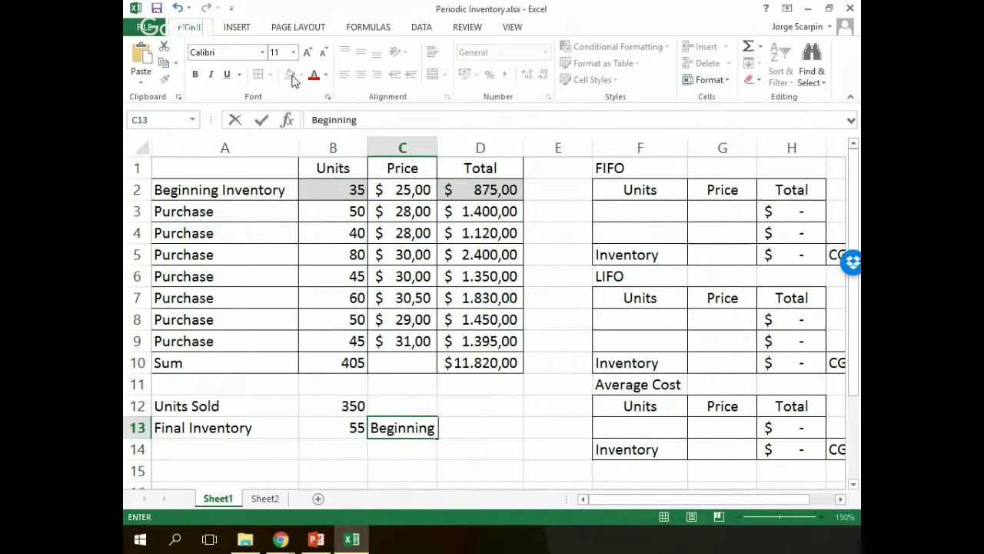
pyautogui.write(' Inventory')
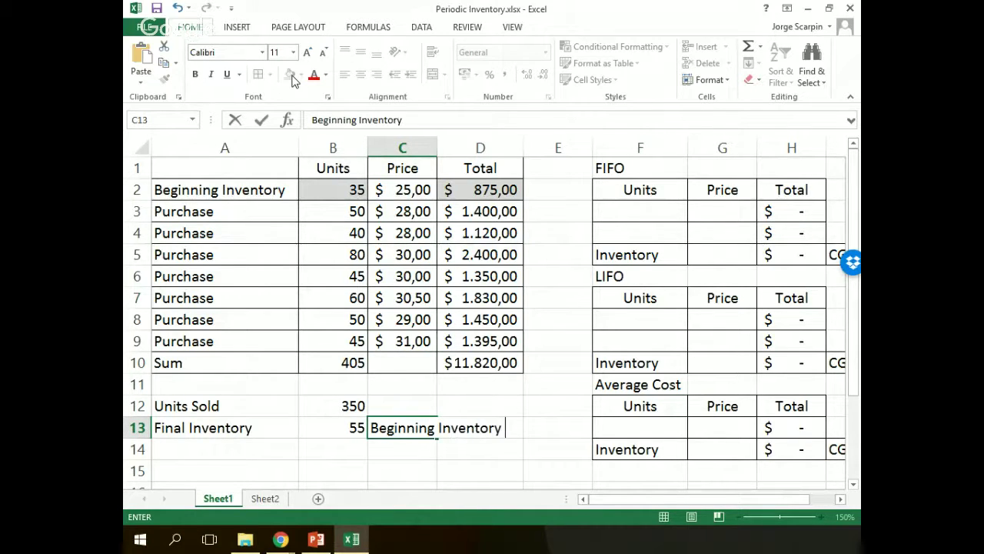
pyautogui.write(' + Purcha')
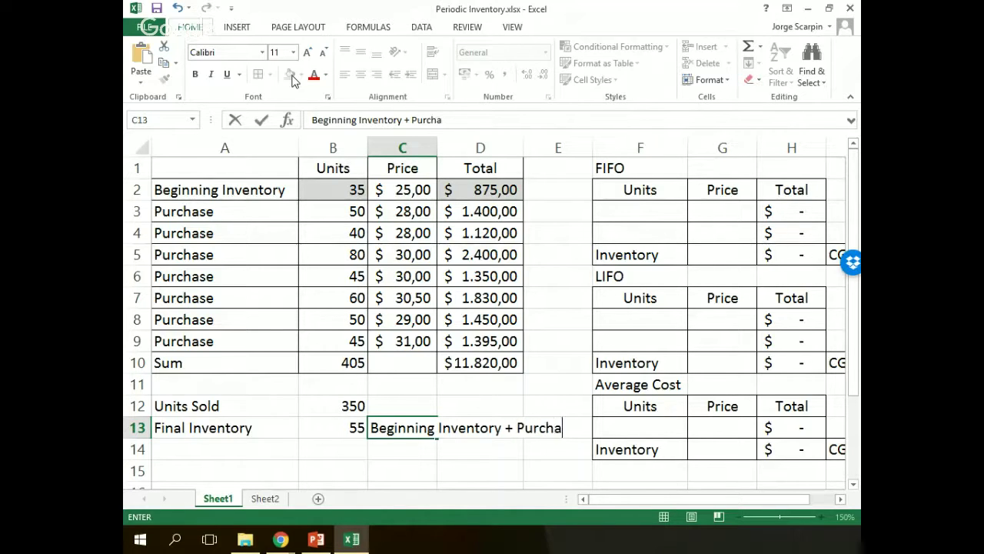
pyautogui.write('ses')
pyautogui.press('Return')
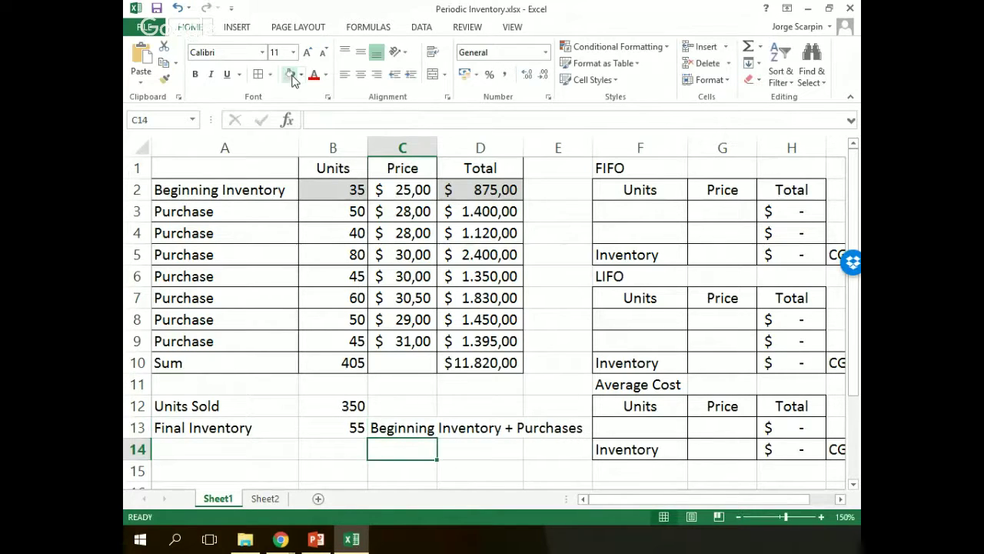
pyautogui.write('-')
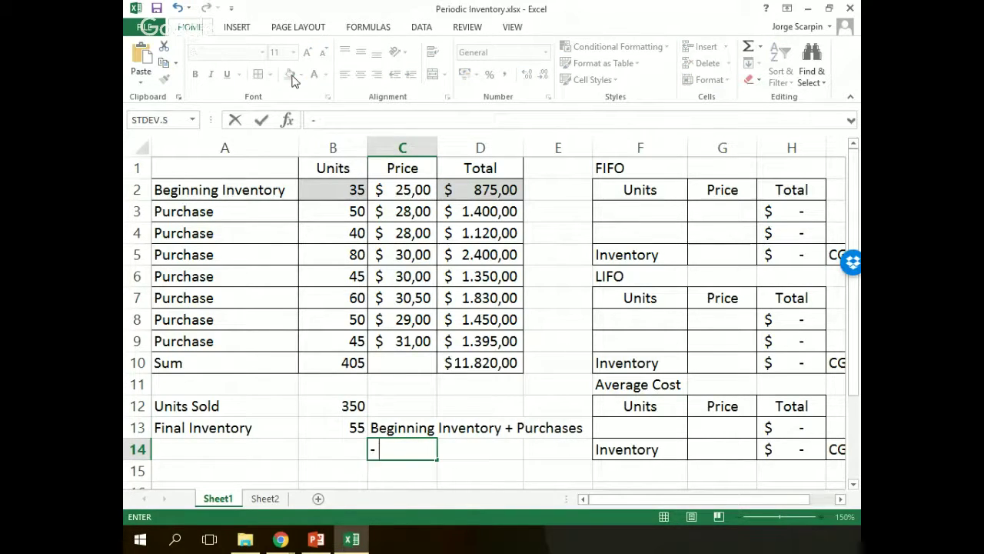
pyautogui.write(' Units Sold')
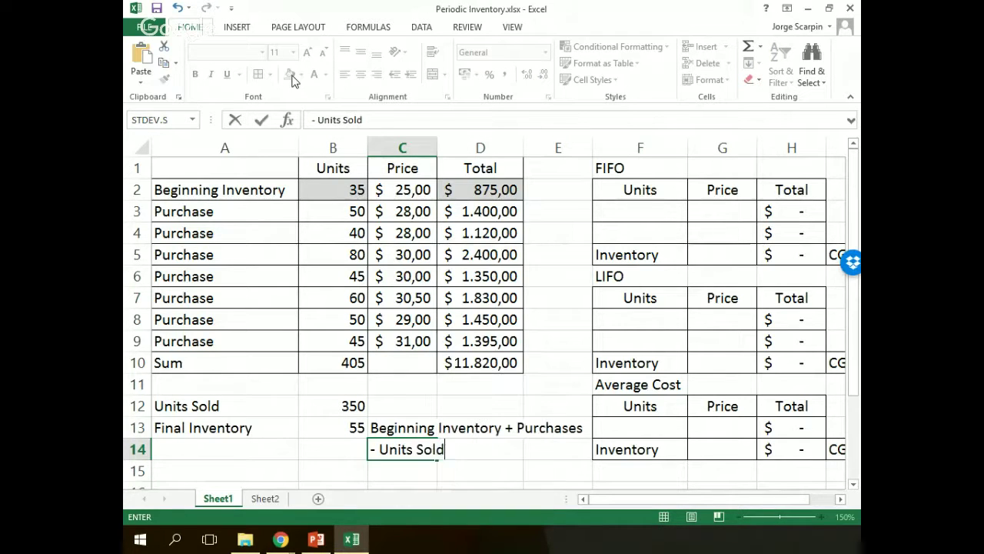
pyautogui.press('Return')
# - Fix C14 so '- Units Sold' is stored as plain text instead of a formula
pyautogui.press('Up')
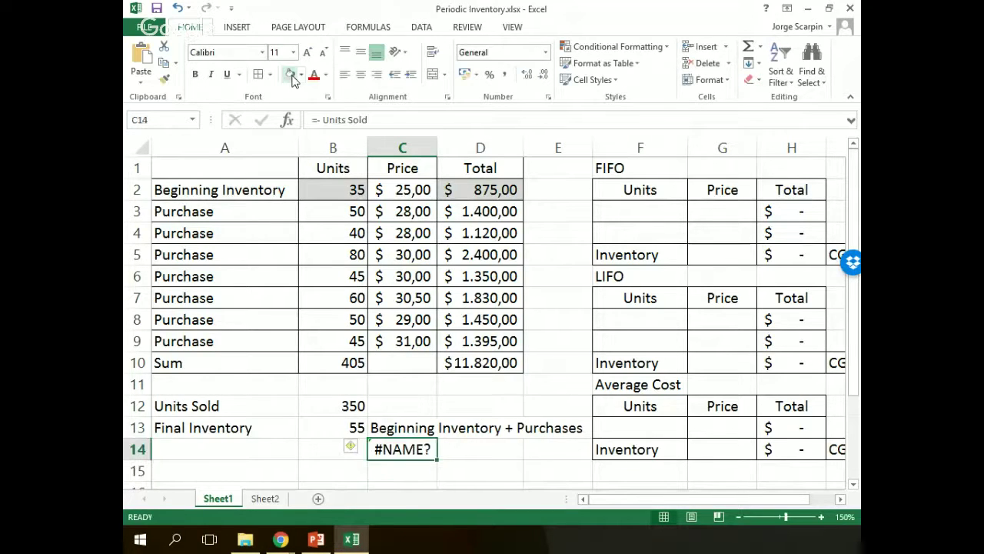
pyautogui.click(324, 122)
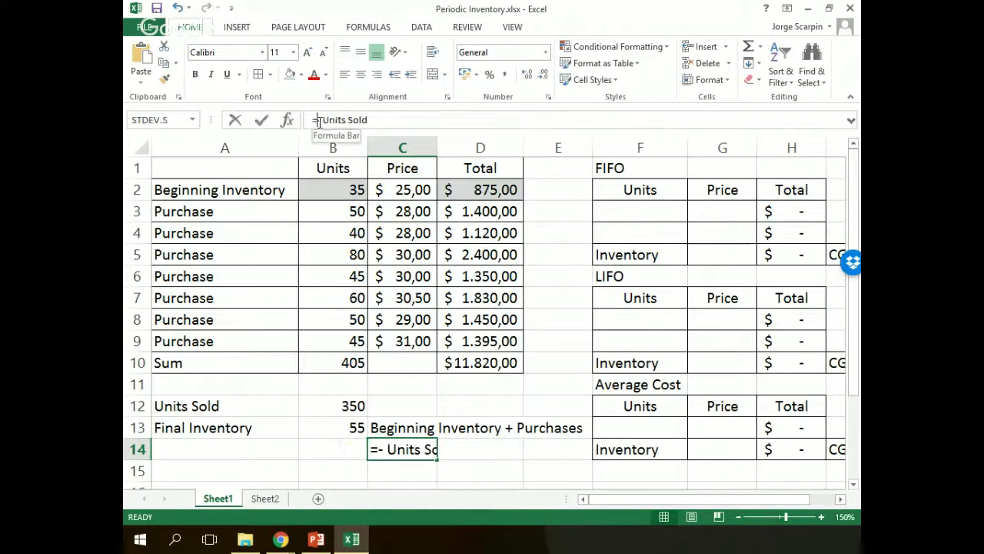
pyautogui.press('BackSpace')
pyautogui.write('"')
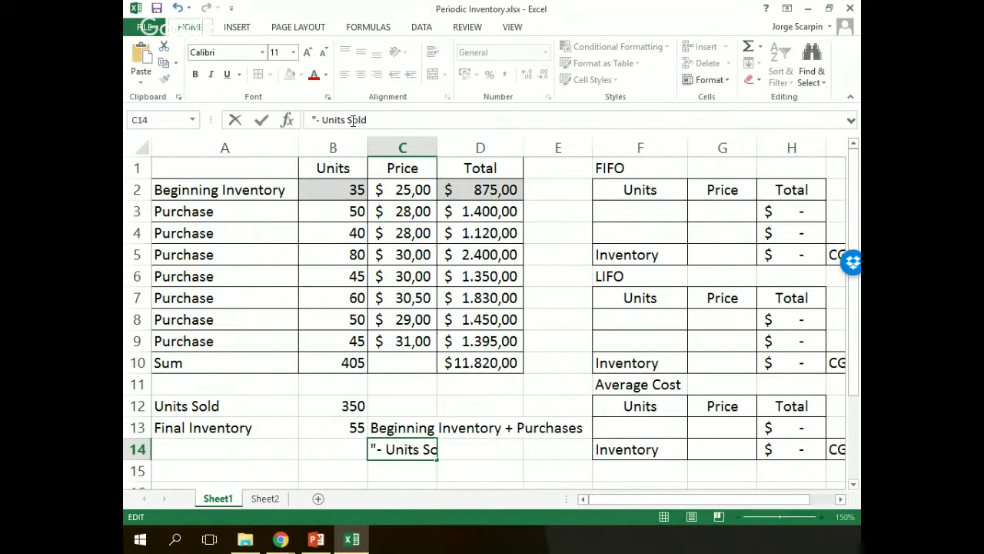
pyautogui.press('End')
pyautogui.write('"')
pyautogui.press('Return')
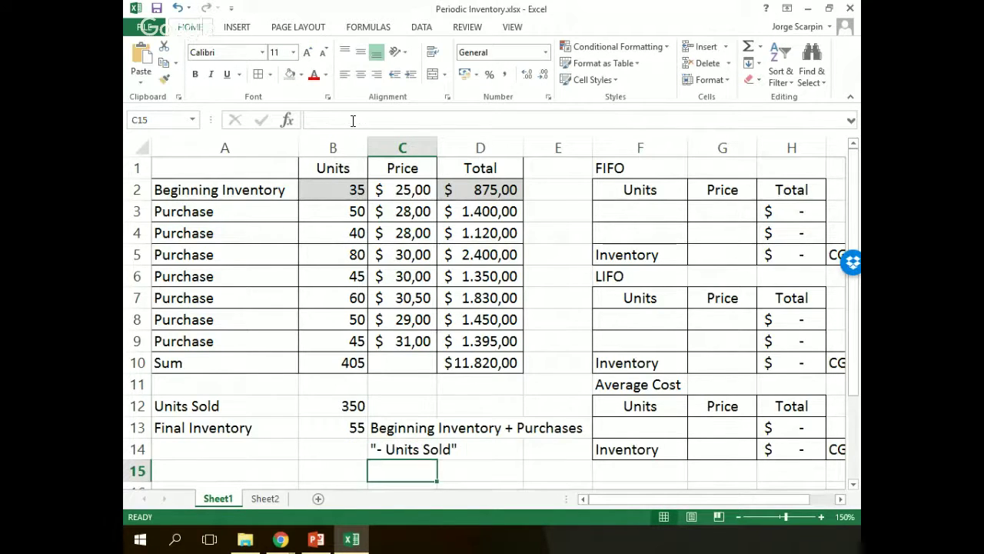
pyautogui.press('Up')
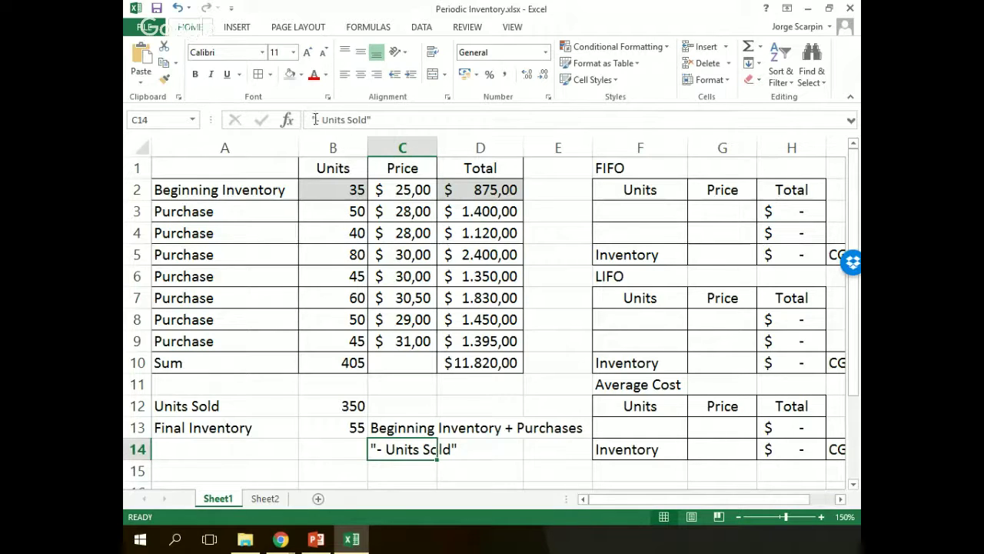
pyautogui.click(313, 121)
pyautogui.press('Delete')
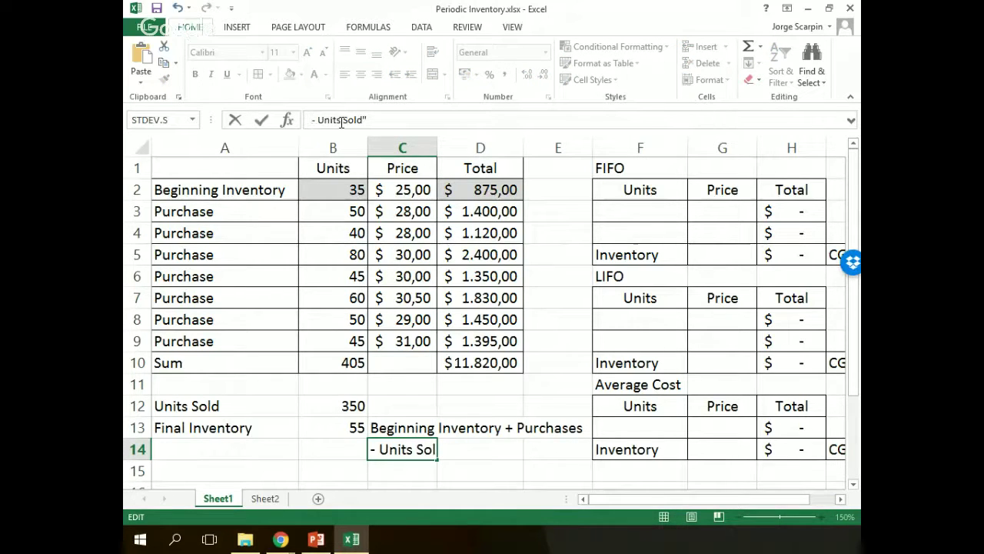
pyautogui.write("'")
pyautogui.press('End')
pyautogui.press('BackSpace')
pyautogui.press('Return')
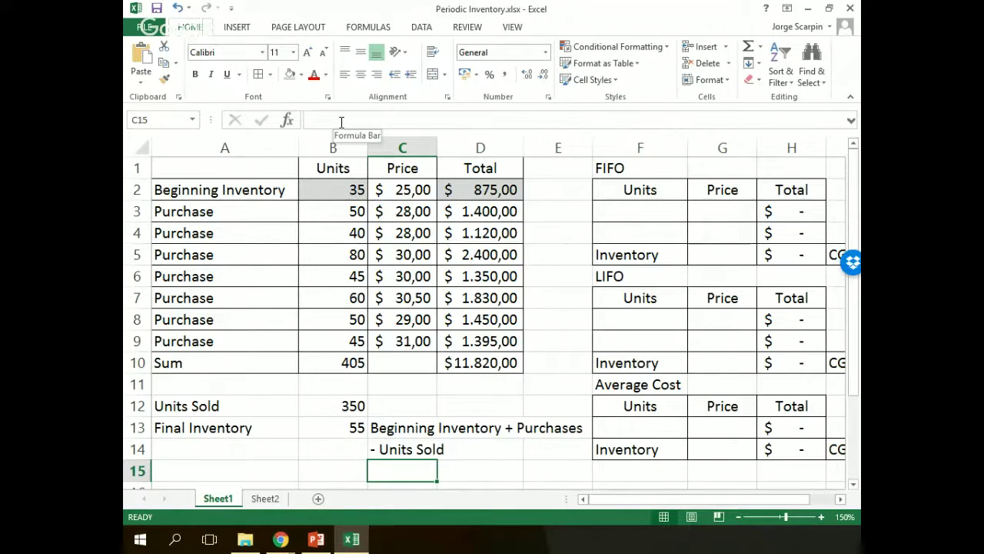
# - Clear the two-cell note from C13:C14
pyautogui.press('Up')
pyautogui.press('Up')
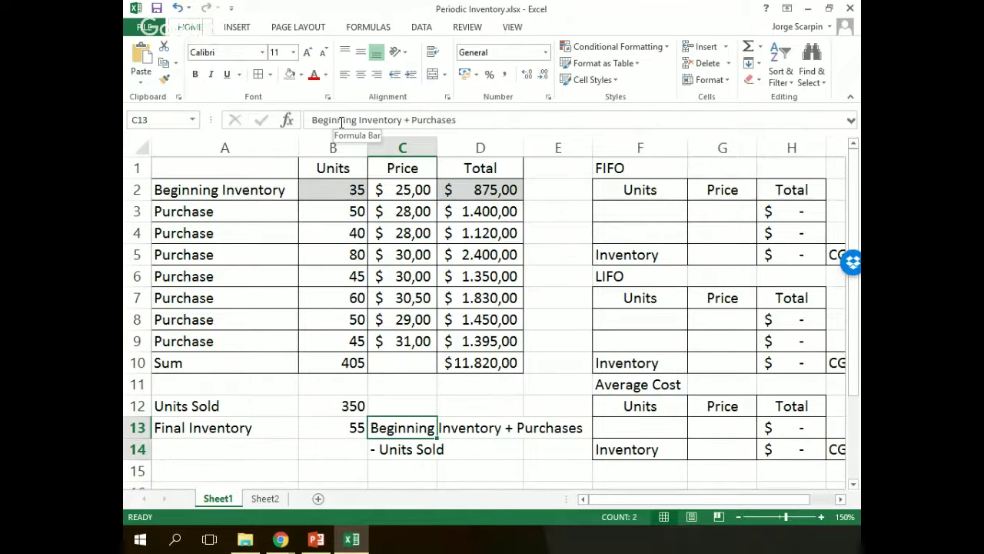
pyautogui.hotkey('shift', 'Down')
pyautogui.press('Delete')
pyautogui.press('Down')
pyautogui.press('Down')
pyautogui.press('Left')
pyautogui.press('Left')
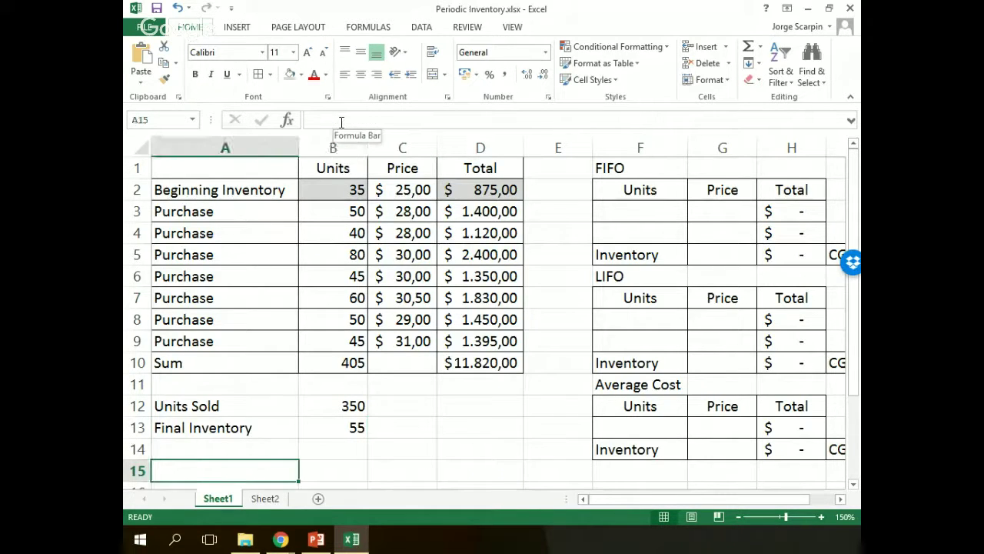
pyautogui.write('Final Invento')
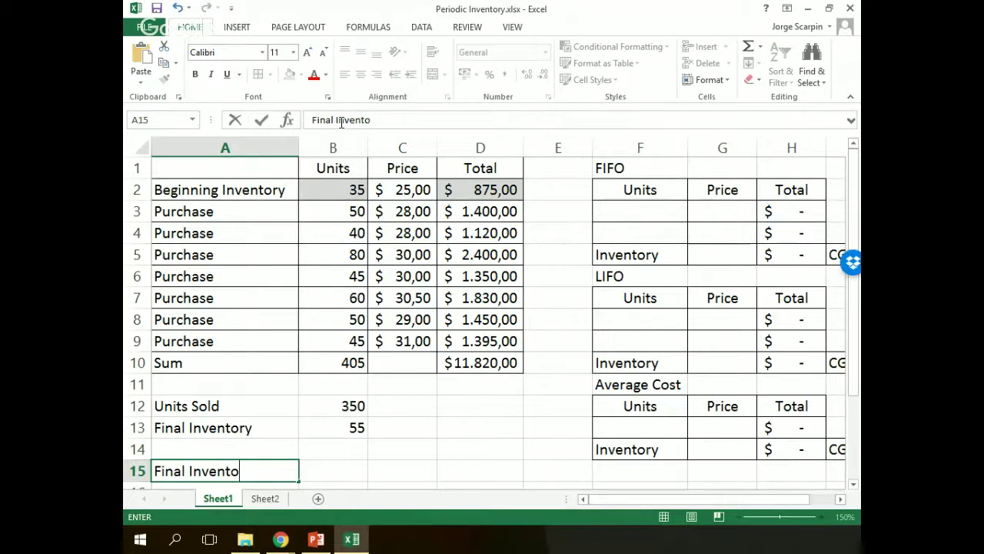
pyautogui.press('Escape')
# - Enter 'Final Inventory = Beginning Inventory + Purchase - Units Sold' in A14
pyautogui.press('Up')
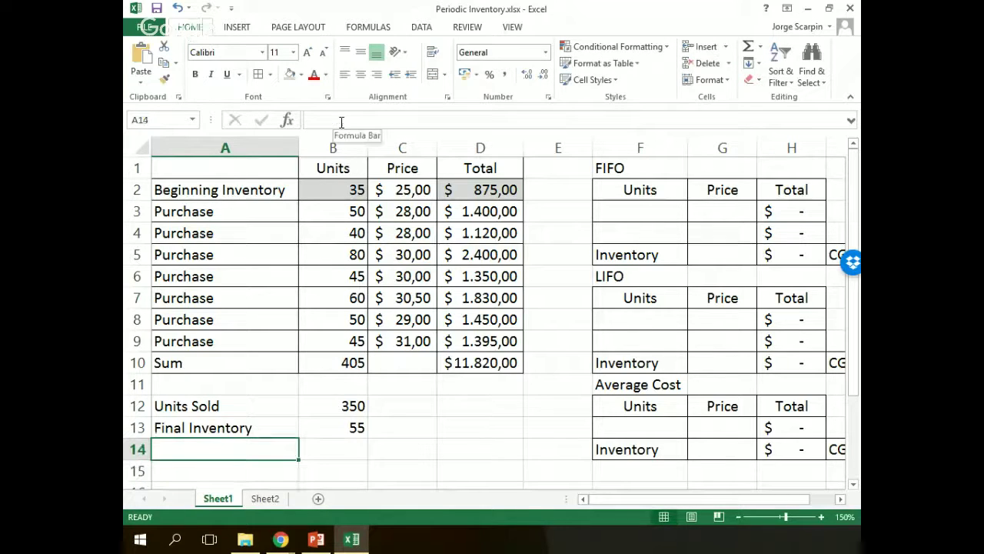
pyautogui.write('Final Inventor')
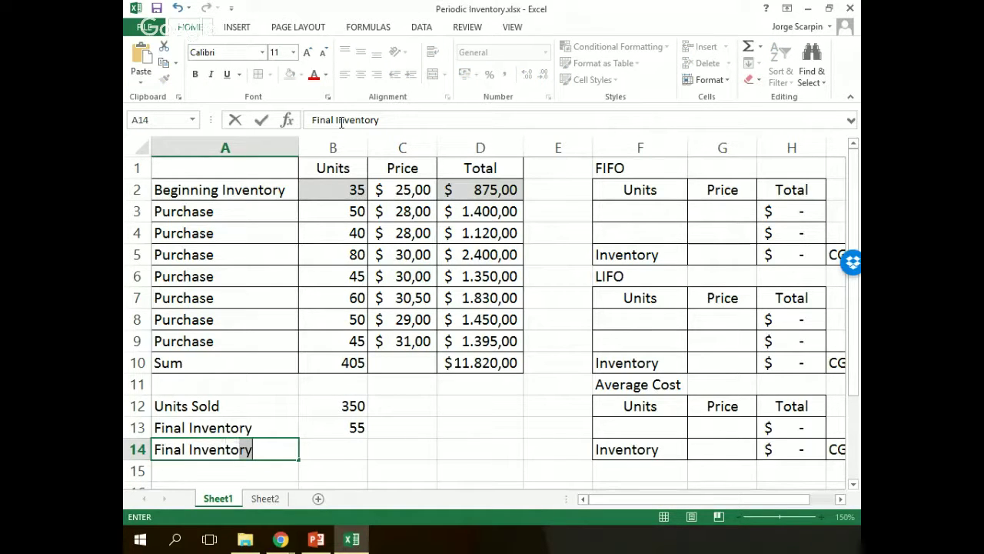
pyautogui.write('y =')
pyautogui.press('Up')
pyautogui.write('be')
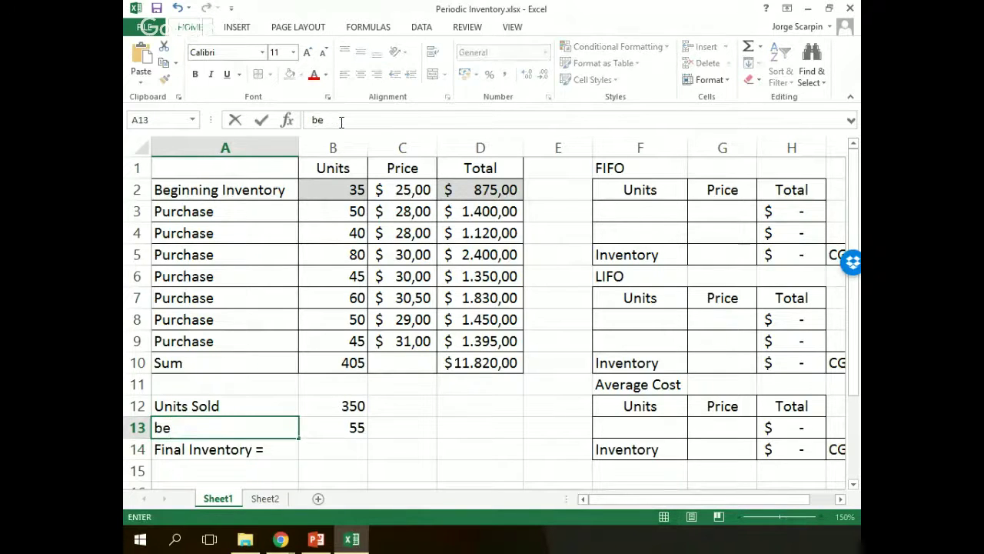
pyautogui.press('Escape')
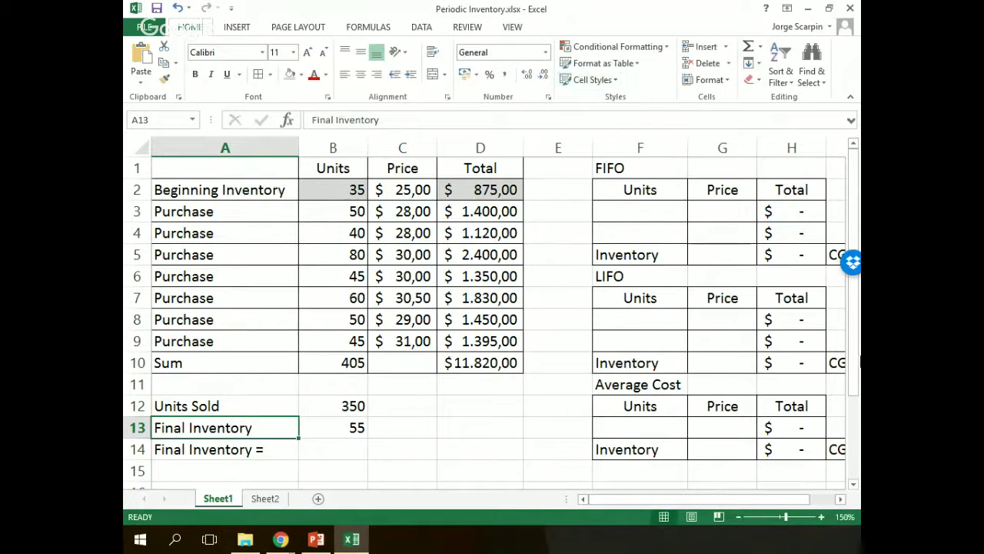
pyautogui.click(279, 451)
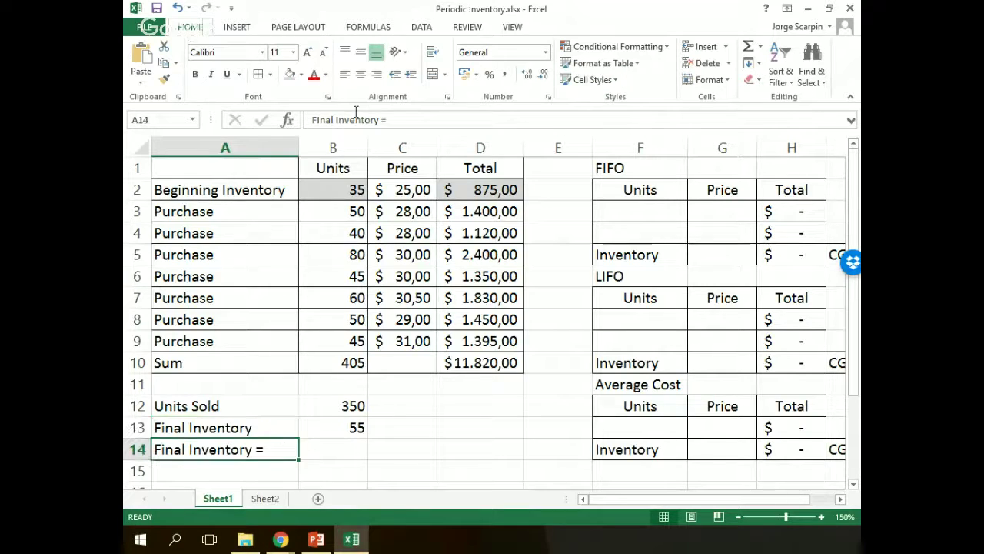
pyautogui.click(409, 121)
pyautogui.write('Begin')
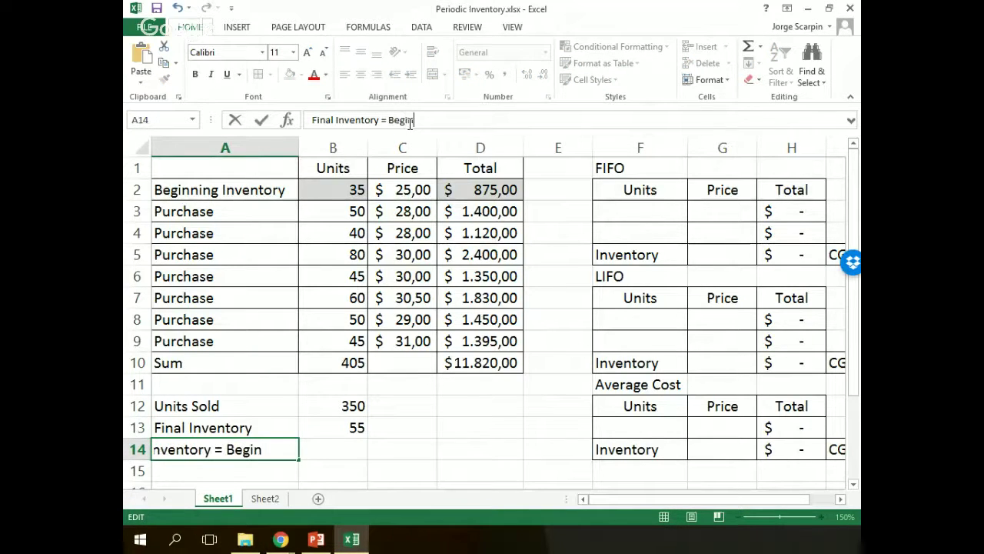
pyautogui.write('ning Invent')
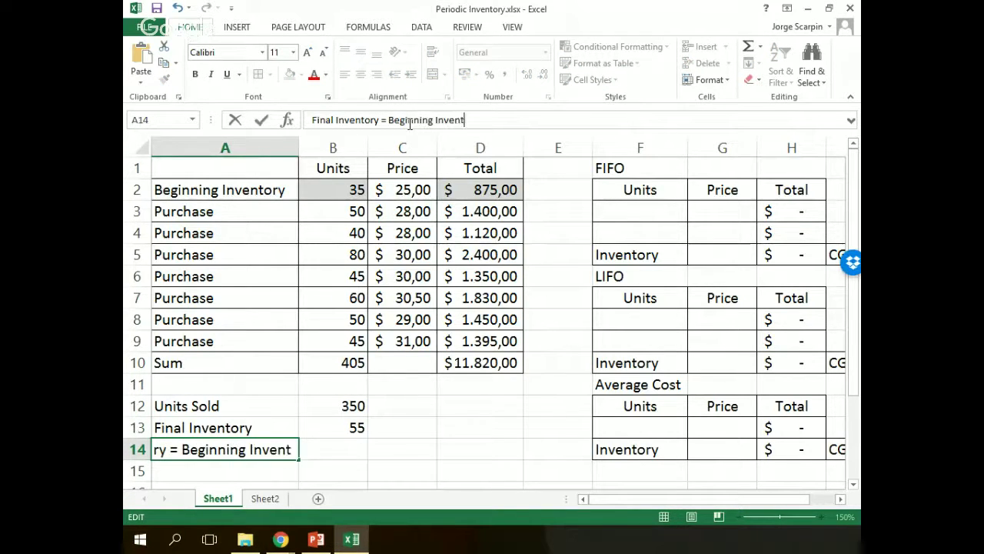
pyautogui.write('ory + Purcha')
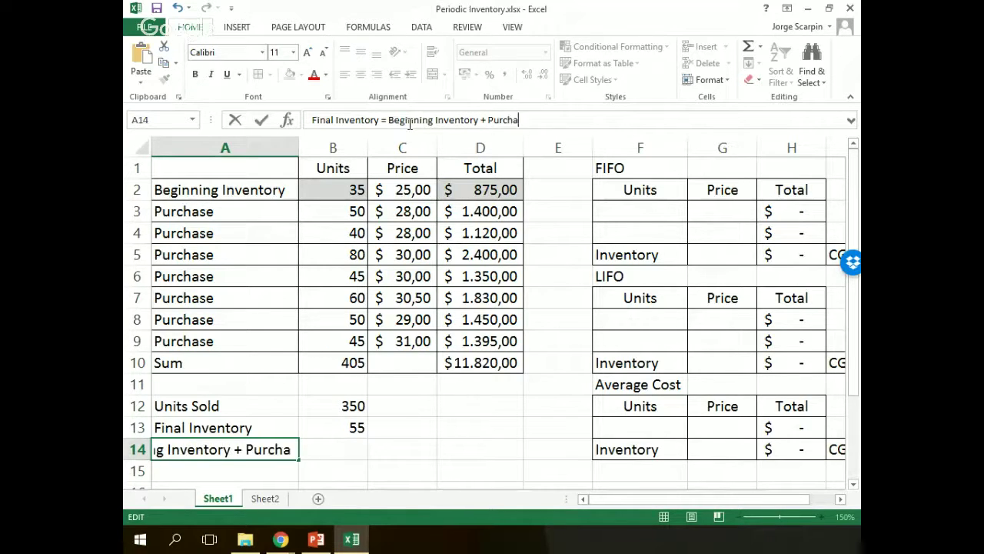
pyautogui.write('se - Units Sold')
pyautogui.press('Return')
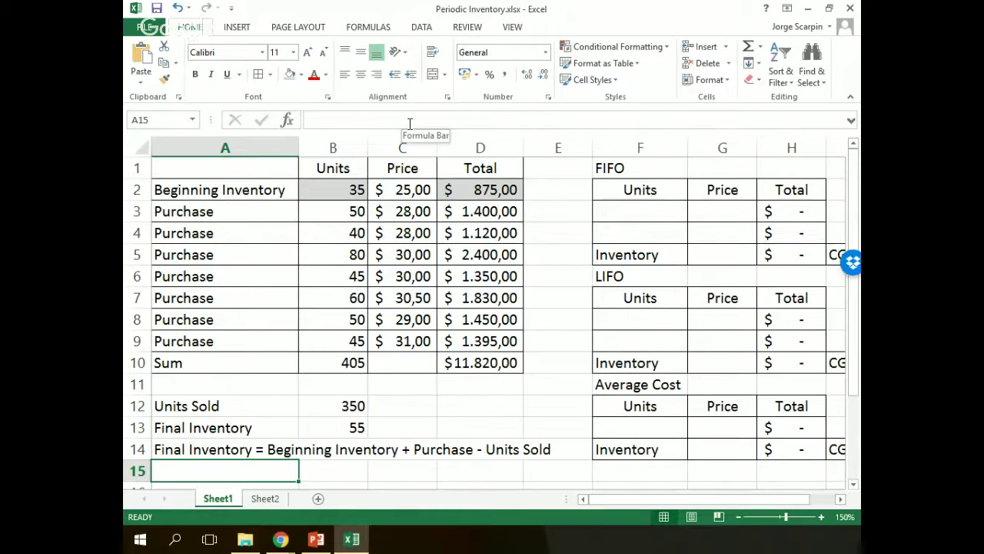
pyautogui.press('Up')
pyautogui.press('Up')
pyautogui.press('Up')
pyautogui.press('Up')
pyautogui.press('Up')
pyautogui.press('Up')
pyautogui.press('Up')
pyautogui.press('Up')
pyautogui.press('Up')
pyautogui.press('Up')
pyautogui.press('Up')
pyautogui.press('Up')
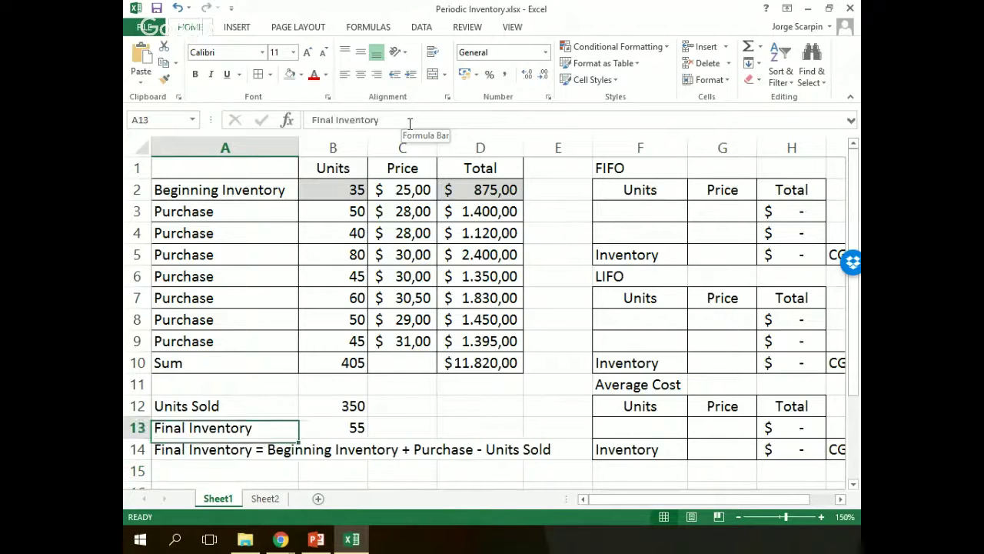
pyautogui.press('Up')
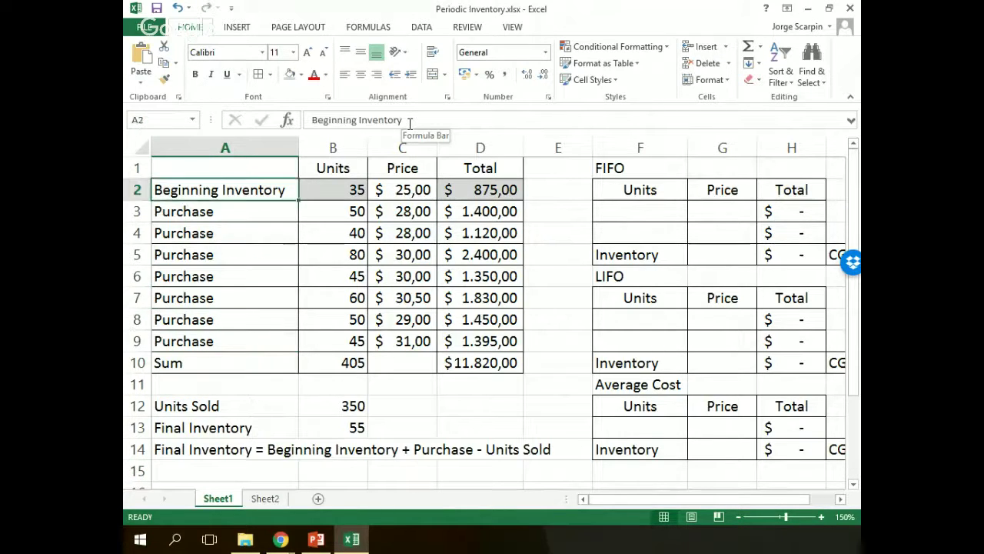
pyautogui.press('Right')
pyautogui.press('Right')
pyautogui.press('Right')
pyautogui.press('Right')
pyautogui.press('Right')
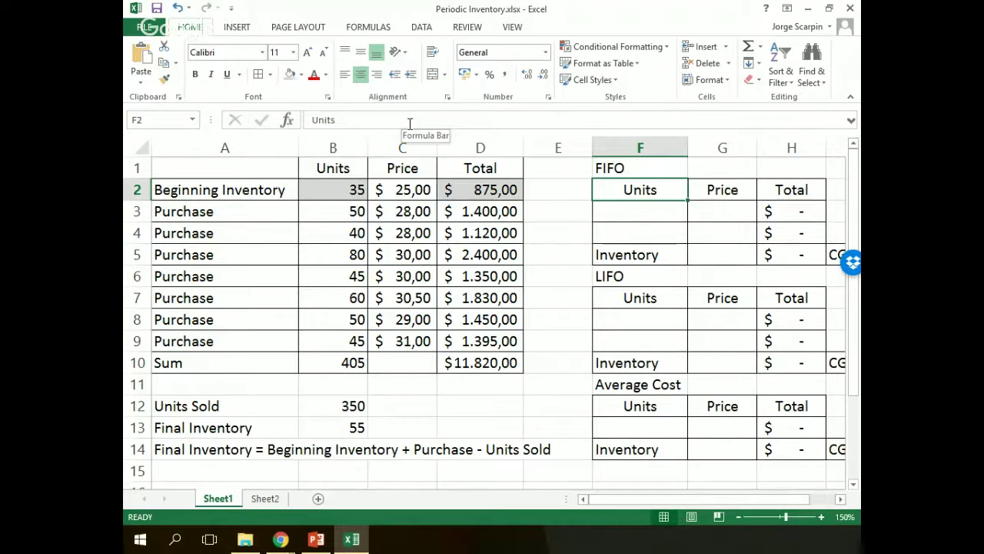
pyautogui.moveTo(592, 147); pyautogui.dragTo(560, 147)
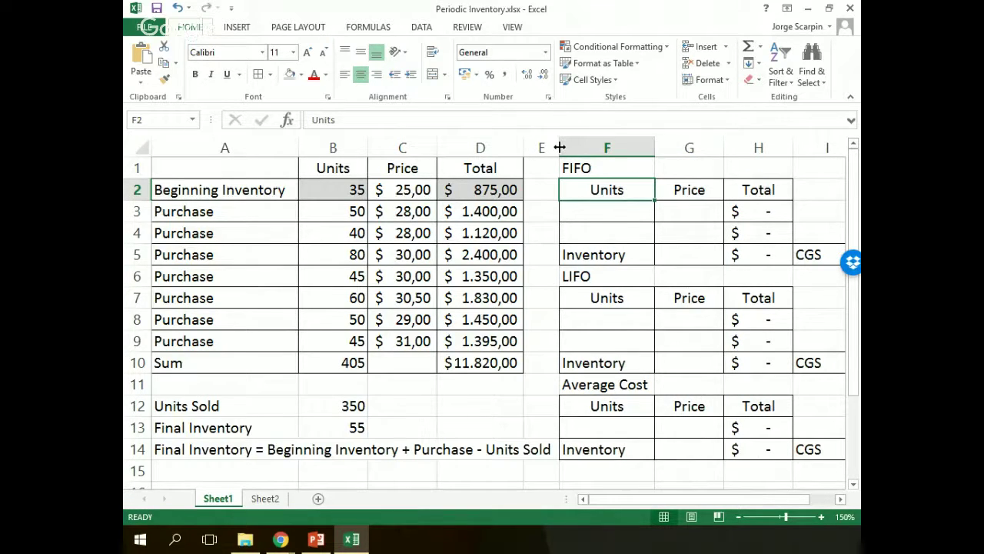
pyautogui.press('Down')
pyautogui.press('Up')
pyautogui.press('Up')
pyautogui.press('Down')
pyautogui.press('Down')
pyautogui.press('Down')
pyautogui.press('Up')
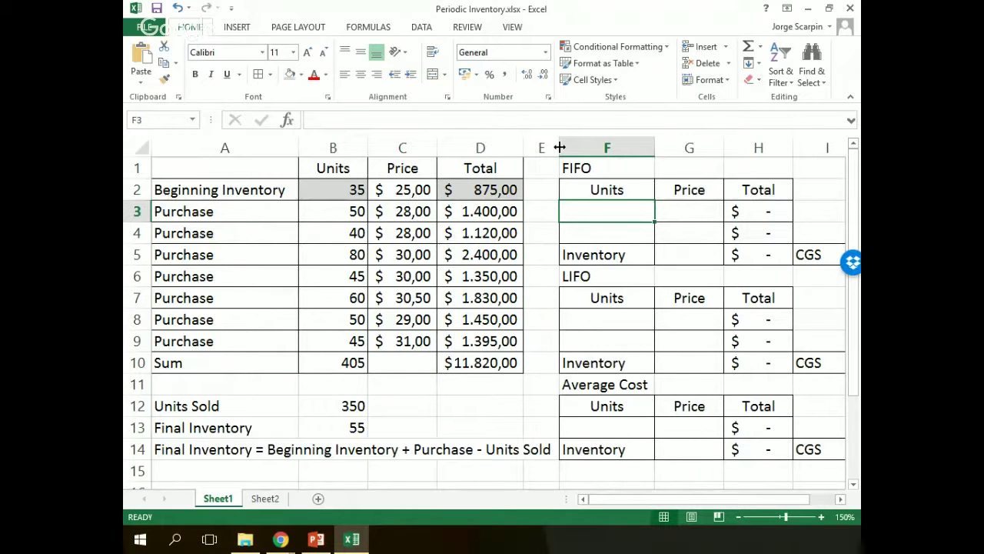
pyautogui.press('Down')
pyautogui.press('Down')
pyautogui.press('Down')
pyautogui.press('Down')
pyautogui.press('Down')
pyautogui.press('Down')
pyautogui.press('Down')
pyautogui.press('Down')
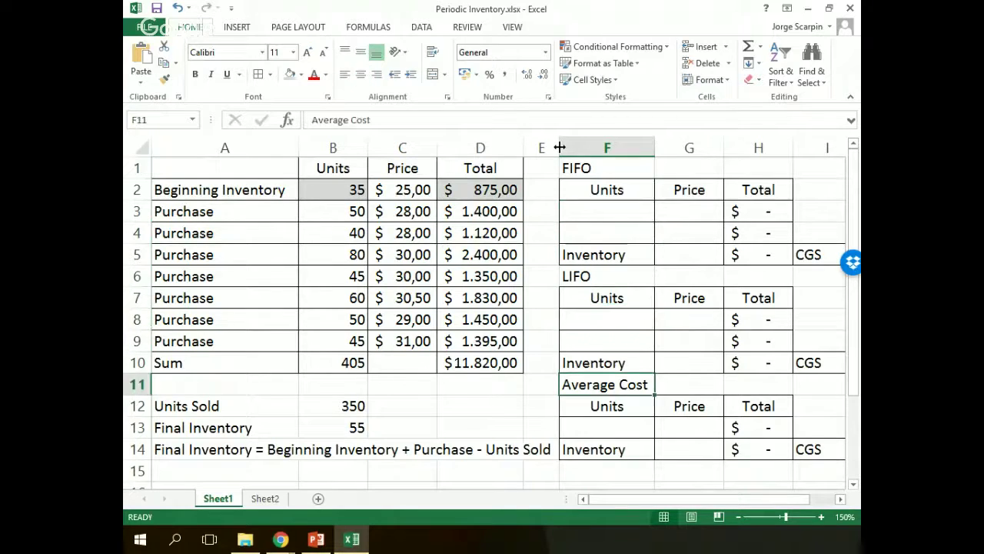
pyautogui.press('Down')
pyautogui.press('Left')
pyautogui.press('Left')
pyautogui.press('Left')
pyautogui.press('Left')
pyautogui.press('Down')
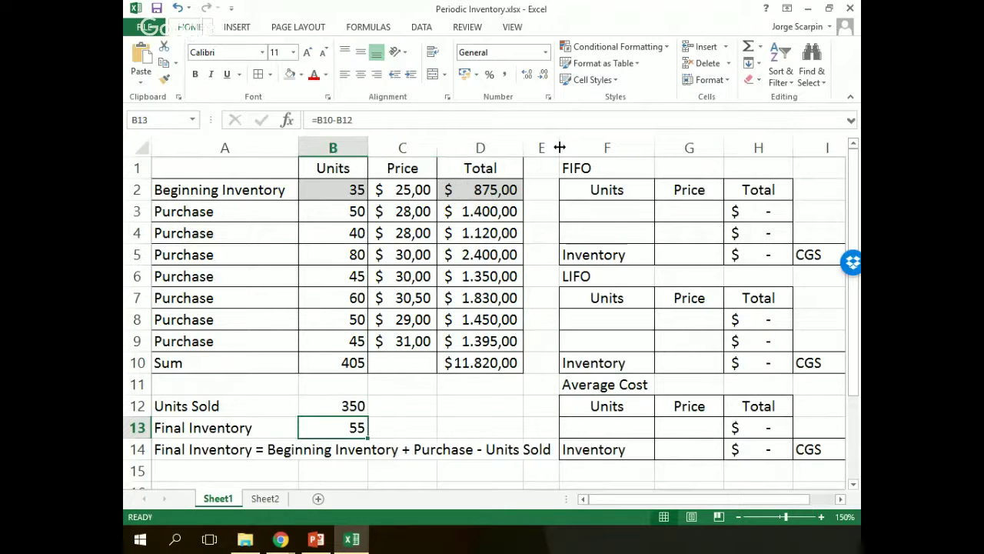
pyautogui.press('Up')
pyautogui.press('Up')
pyautogui.press('Up')
pyautogui.press('Up')
pyautogui.press('Up')
pyautogui.press('Up')
pyautogui.press('Up')
pyautogui.press('Up')
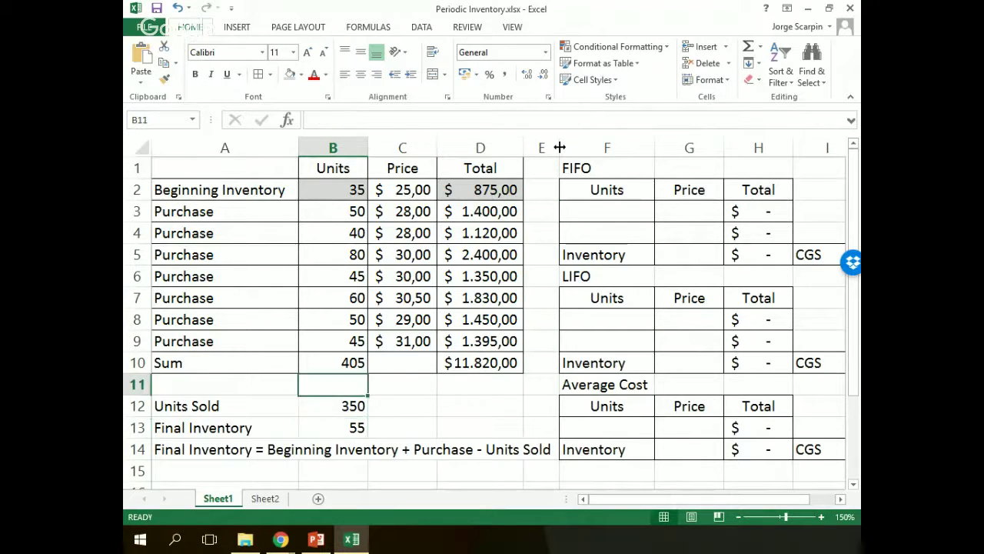
pyautogui.press('Down')
pyautogui.press('Down')
pyautogui.press('Down')
pyautogui.press('Down')
pyautogui.press('Down')
pyautogui.press('Up')
pyautogui.hotkey('shift', 'Right')
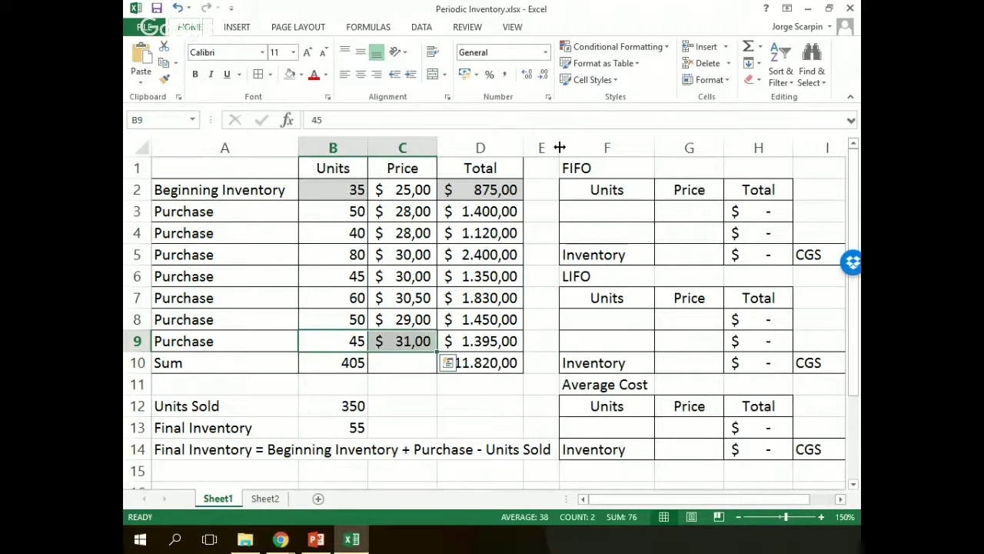
pyautogui.press('Right')
pyautogui.press('Right')
pyautogui.press('Right')
pyautogui.press('Right')
pyautogui.press('Right')
pyautogui.press('Up')
pyautogui.press('Up')
pyautogui.press('Up')
pyautogui.press('Up')
pyautogui.press('Up')
pyautogui.press('Up')
pyautogui.press('Left')
# - Enter =B9 and =C9 in F3:G3 for 45 units at 31,00, and autofit column H
pyautogui.write('=')
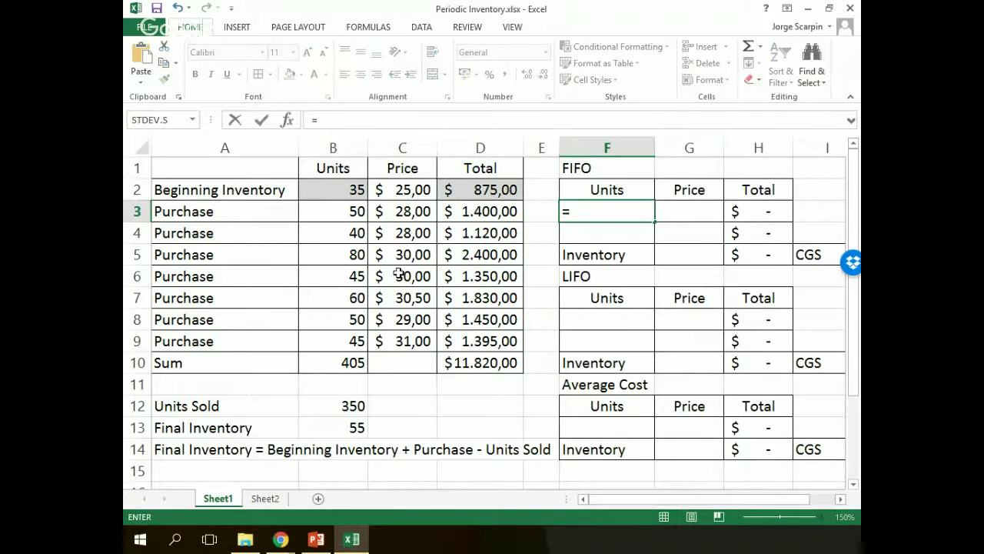
pyautogui.click(355, 340)
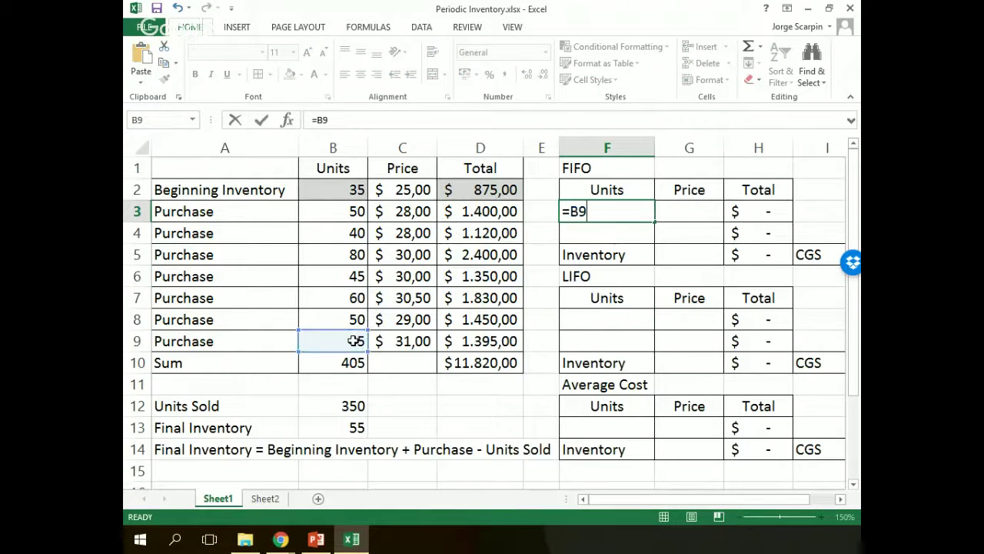
pyautogui.press('Tab')
pyautogui.write('=')
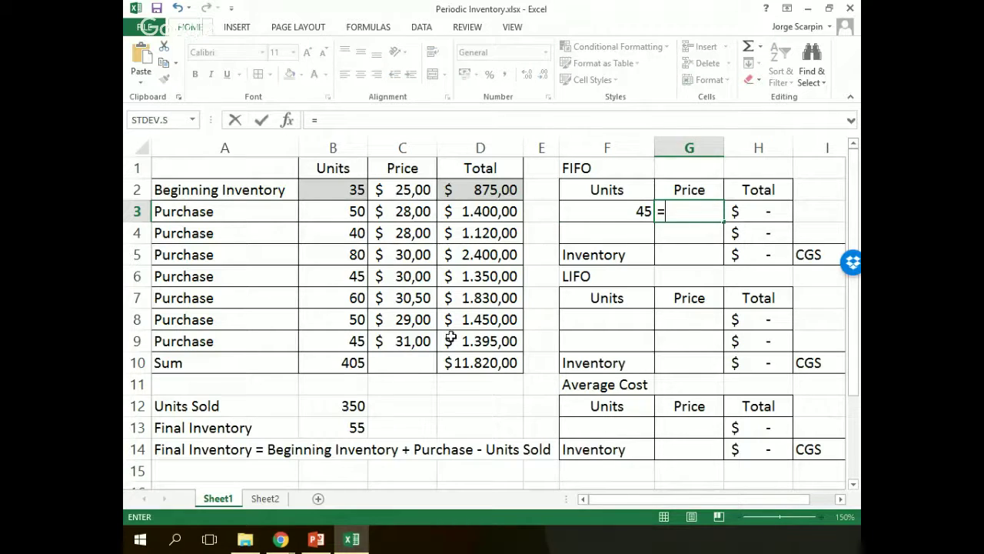
pyautogui.click(423, 344)
pyautogui.press('Return')
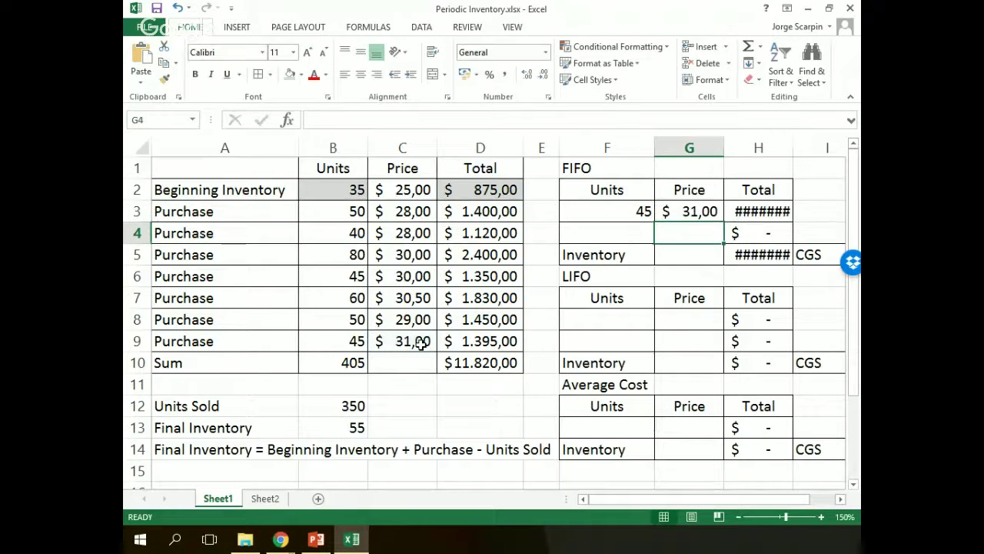
pyautogui.doubleClick(792, 147)
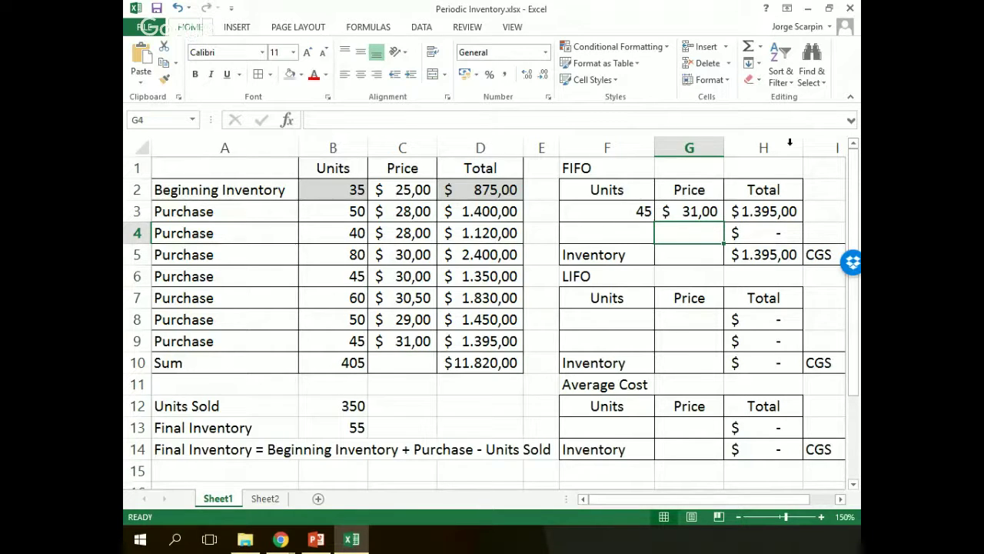
# - Enter 10 units in F4 at price =C8 (29,00), giving 1.685,00 FIFO inventory
pyautogui.press('Left')
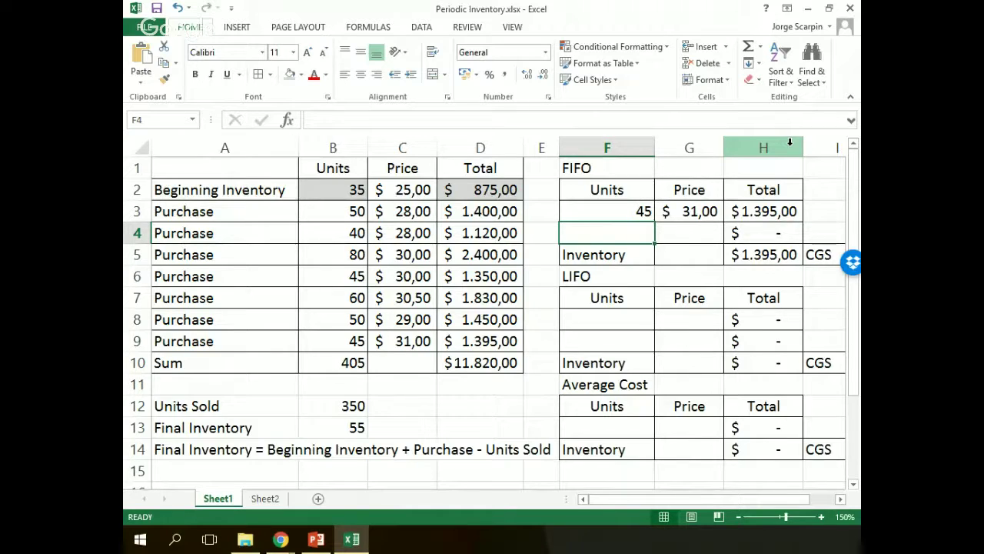
pyautogui.moveTo(347, 316); pyautogui.dragTo(466, 317)
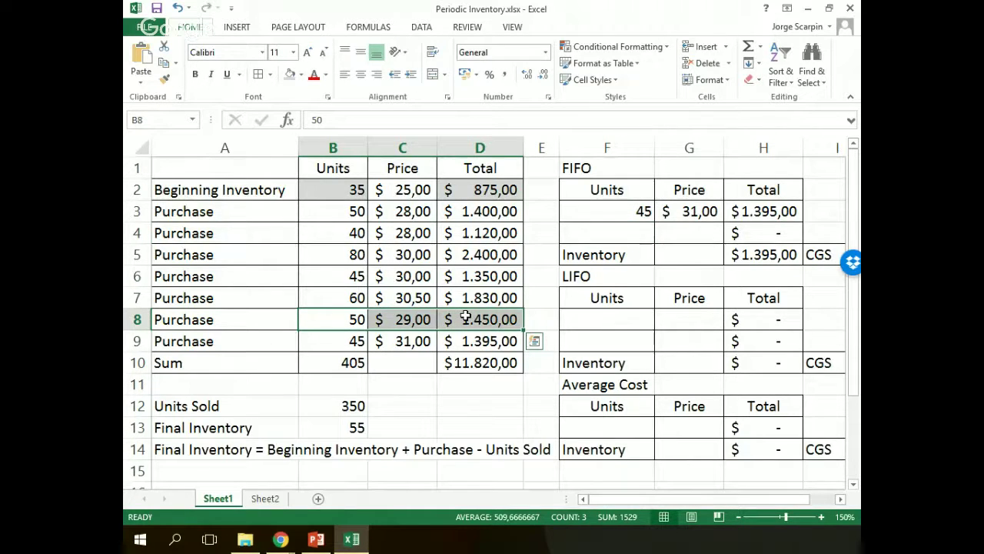
pyautogui.click(643, 227)
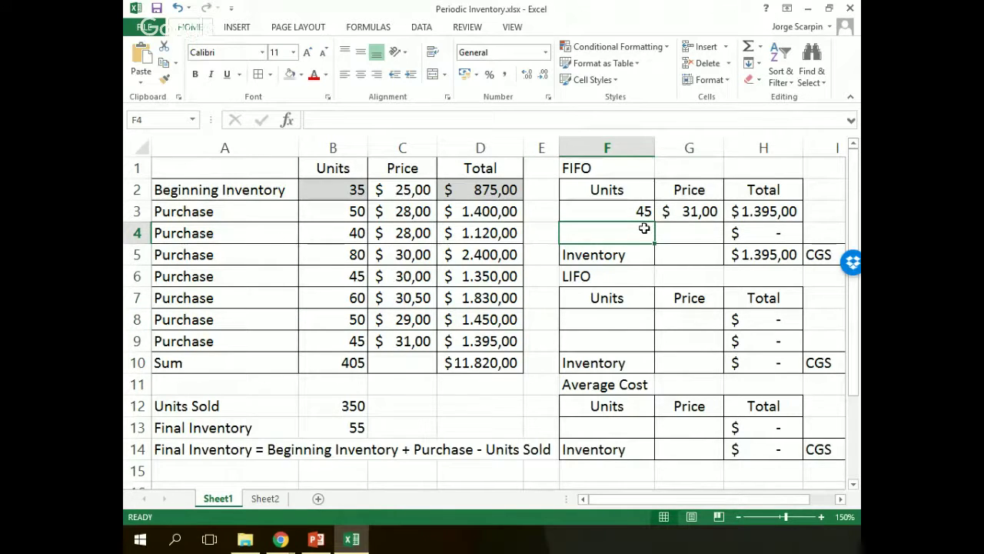
pyautogui.write('10')
pyautogui.press('Tab')
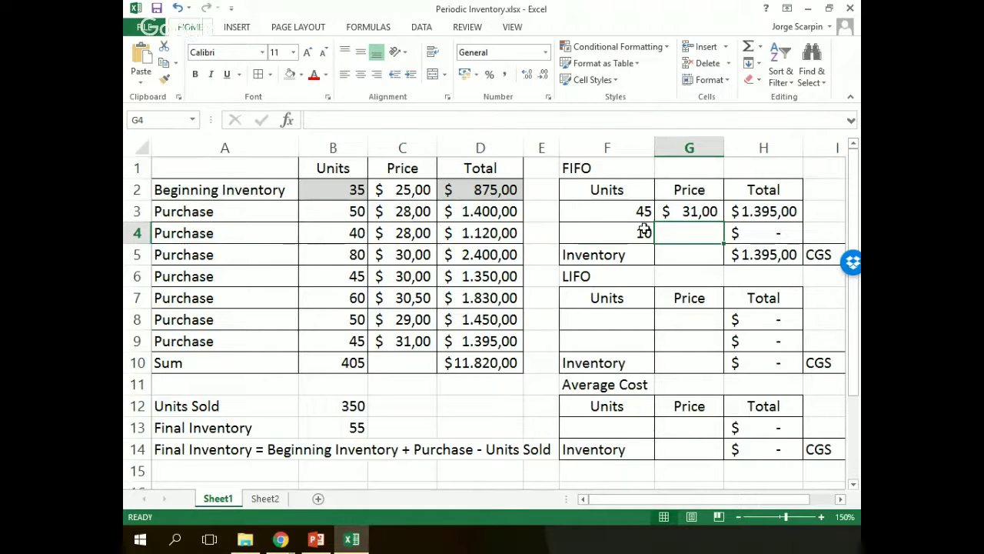
pyautogui.write('=')
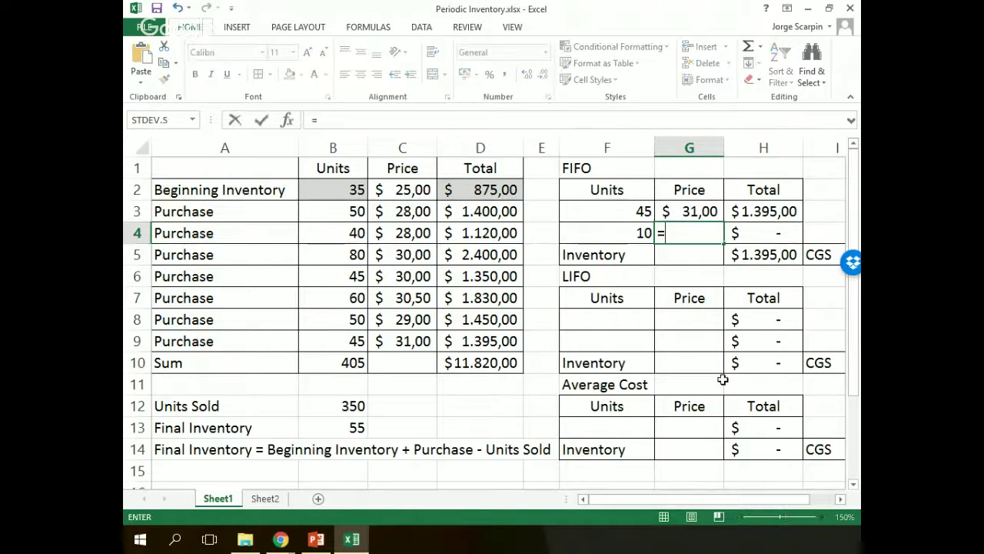
pyautogui.click(418, 321)
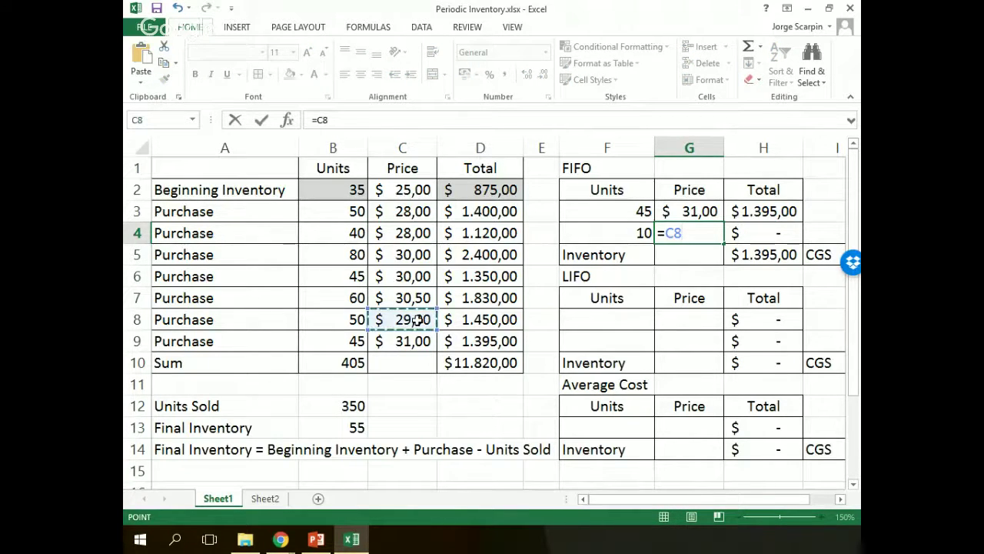
pyautogui.press('Return')
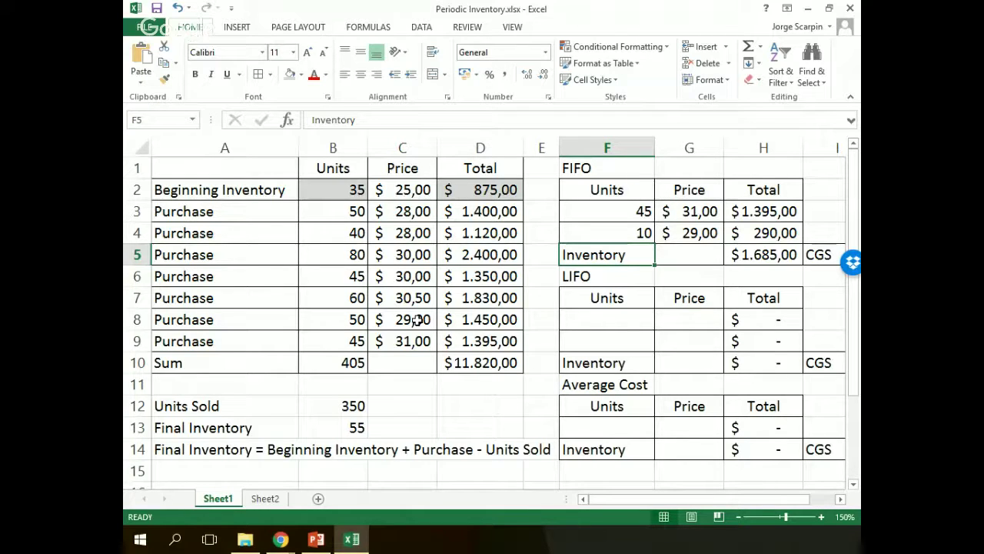
pyautogui.press('Down')
pyautogui.press('Down')
pyautogui.press('Down')
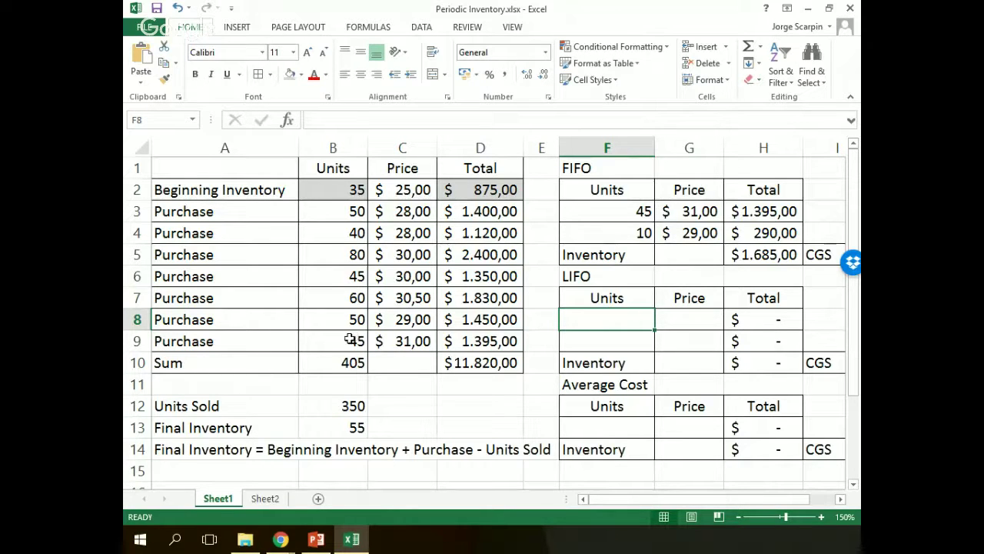
# - Link the first LIFO row to beginning inventory: =B2 (35 units) in F8, =C2 (25,00) in G8
pyautogui.moveTo(350, 339); pyautogui.dragTo(396, 240)
pyautogui.click(630, 319)
pyautogui.moveTo(356, 190); pyautogui.dragTo(382, 203)
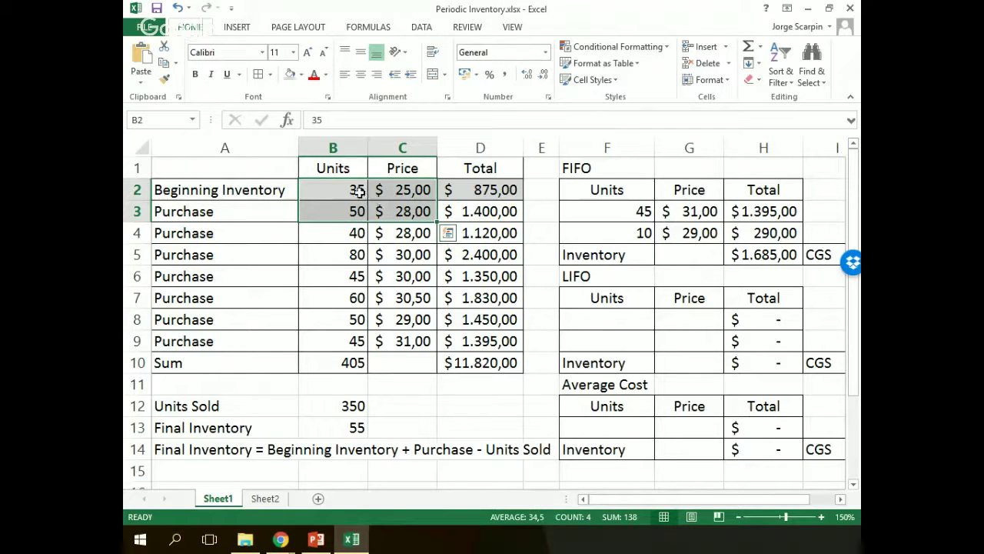
pyautogui.click(358, 192)
pyautogui.click(631, 325)
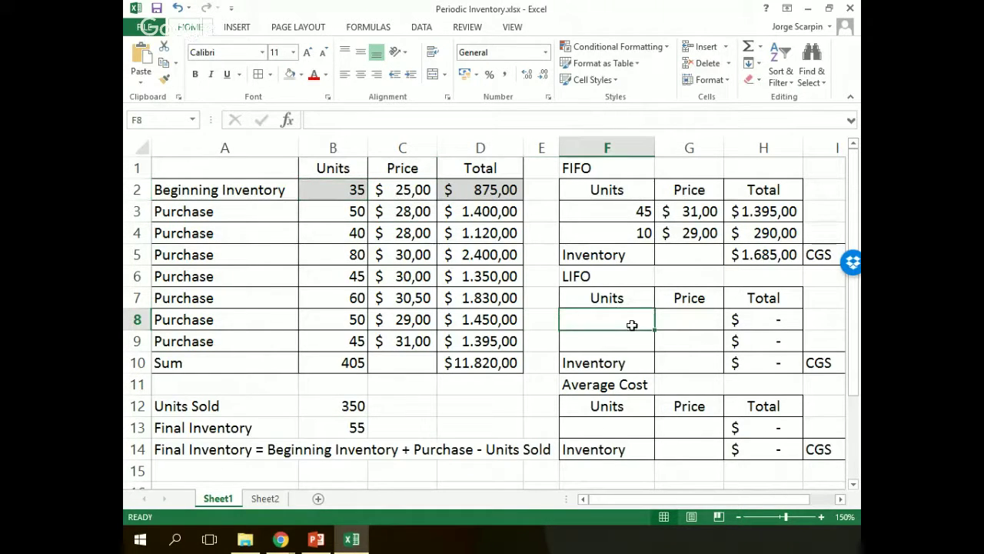
pyautogui.write('=')
pyautogui.click(343, 193)
pyautogui.hotkey('ctrl', 'Return')
pyautogui.press('Right')
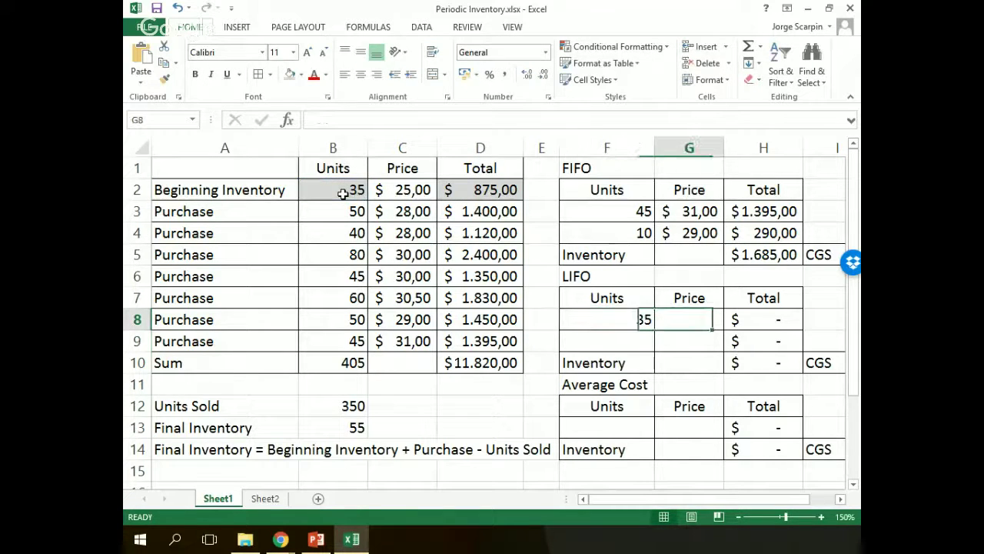
pyautogui.write('=')
pyautogui.click(393, 187)
pyautogui.press('Return')
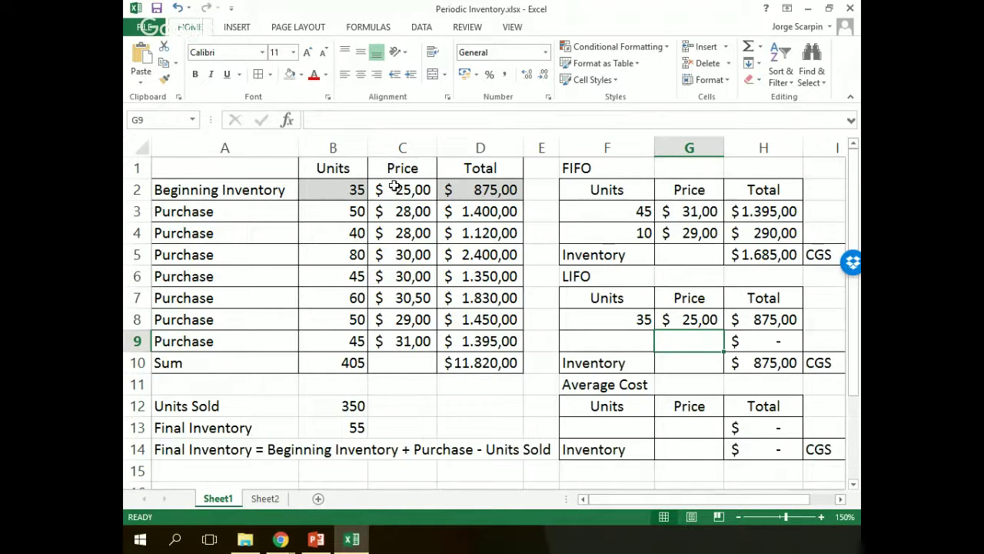
# - Enter 20 units in F9 at price =C3 (28,00), giving 1.435,00 LIFO inventory
pyautogui.press('Left')
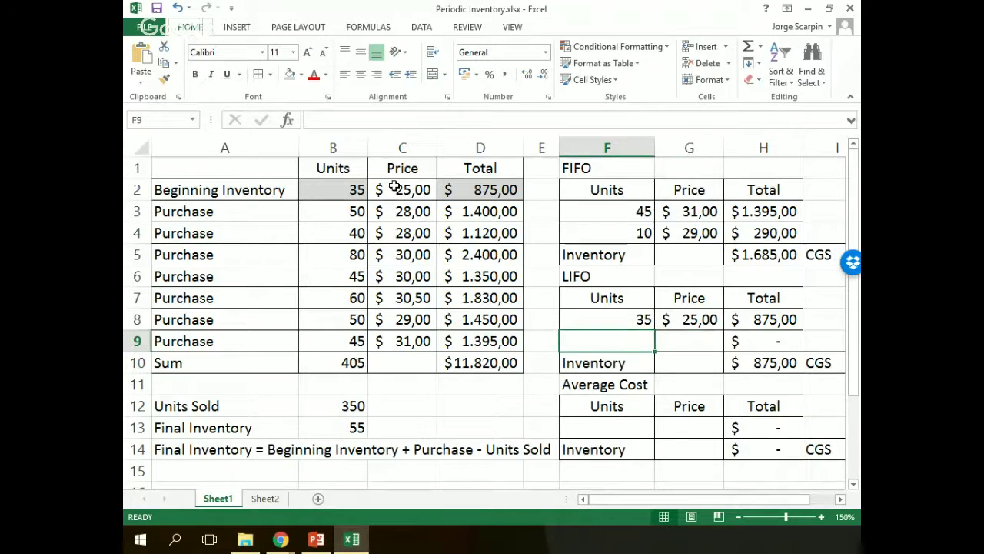
pyautogui.write('20')
pyautogui.press('Tab')
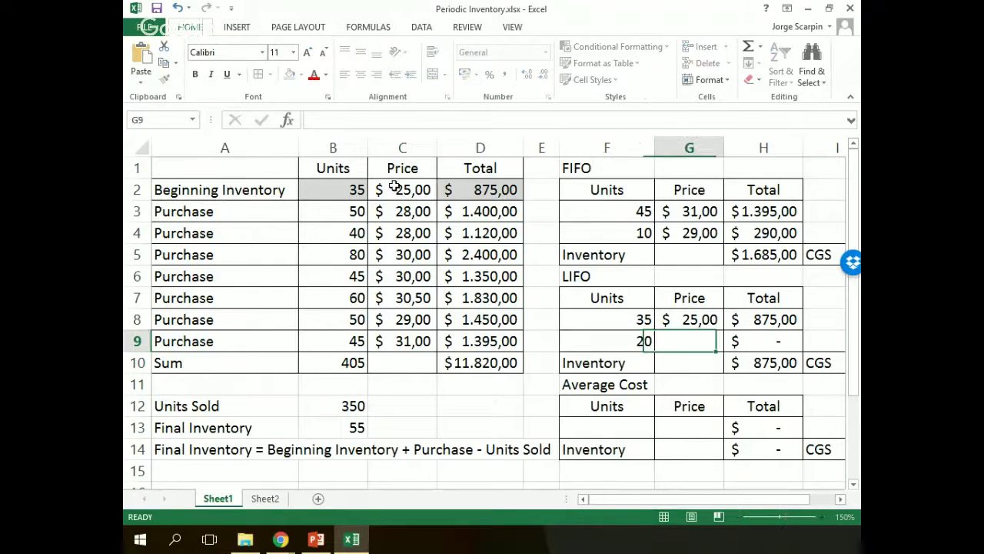
pyautogui.write('=')
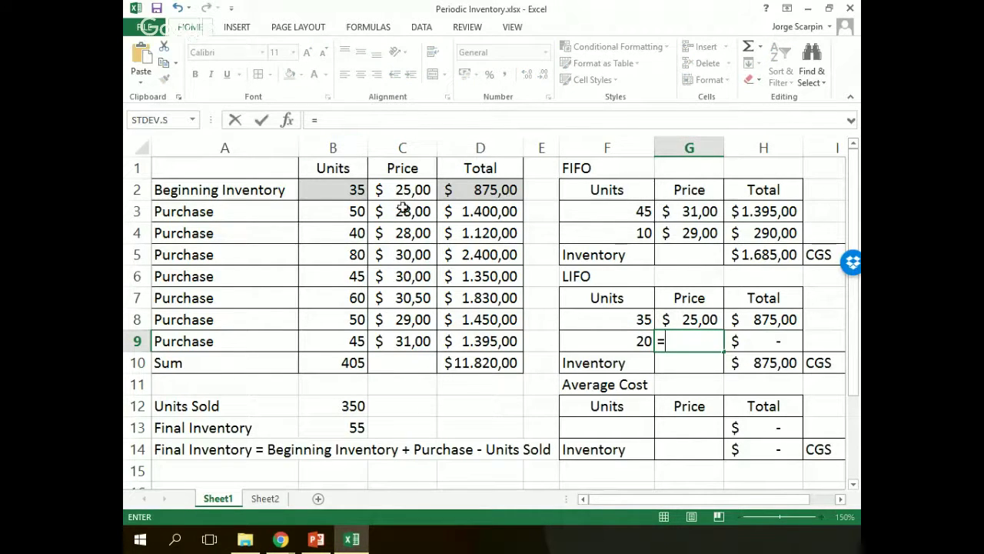
pyautogui.click(404, 214)
pyautogui.press('Return')
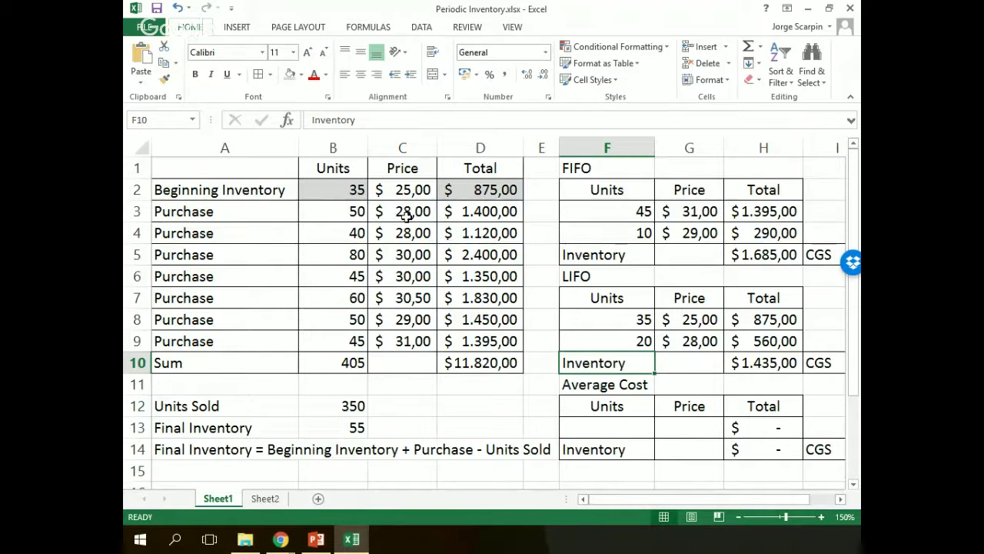
# - Enter =D10/B10 in G13 for an average unit cost of 29,19
pyautogui.press('Down')
pyautogui.press('Down')
pyautogui.press('Down')
pyautogui.press('Right')
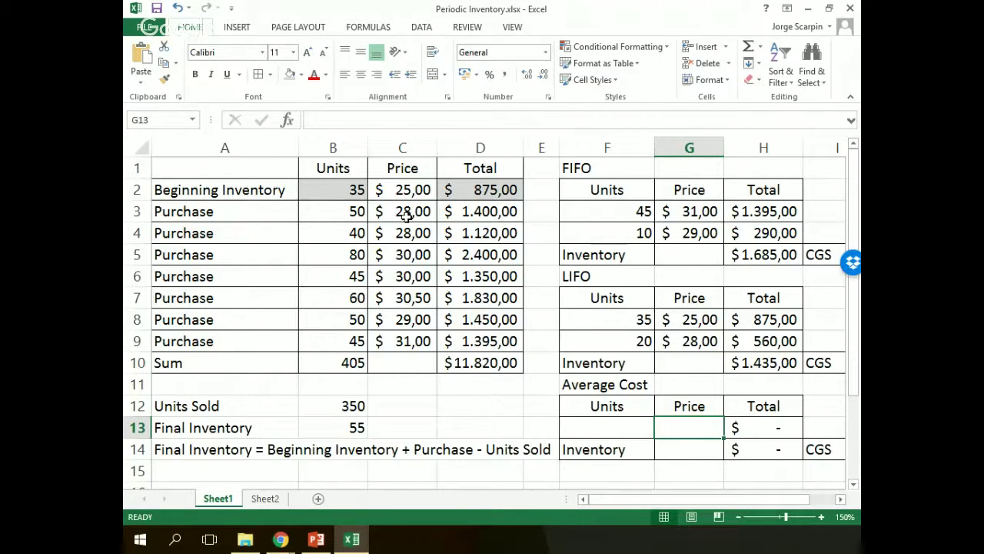
pyautogui.write('=')
pyautogui.press('Left')
pyautogui.press('Left')
pyautogui.press('Left')
pyautogui.press('Up')
pyautogui.press('Up')
pyautogui.press('Up')
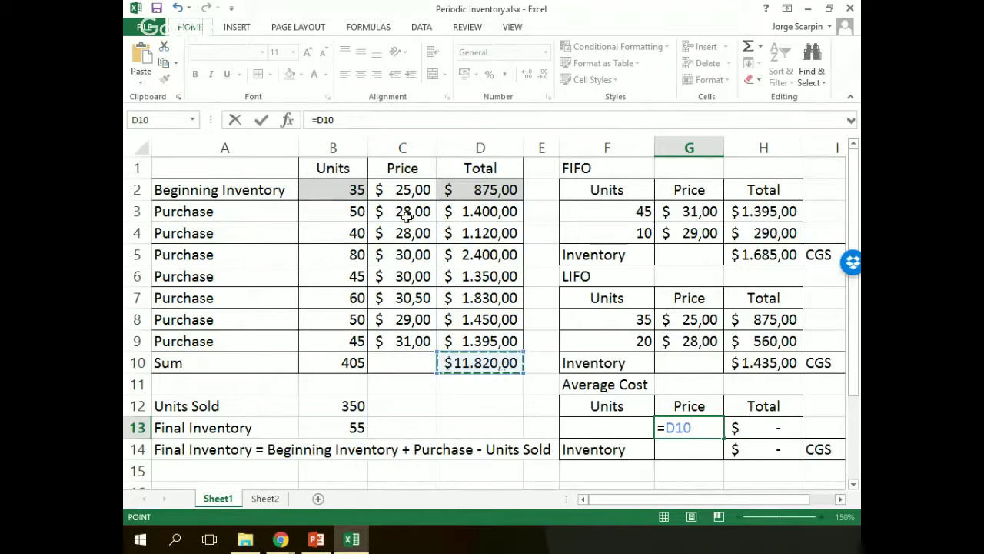
pyautogui.write('/')
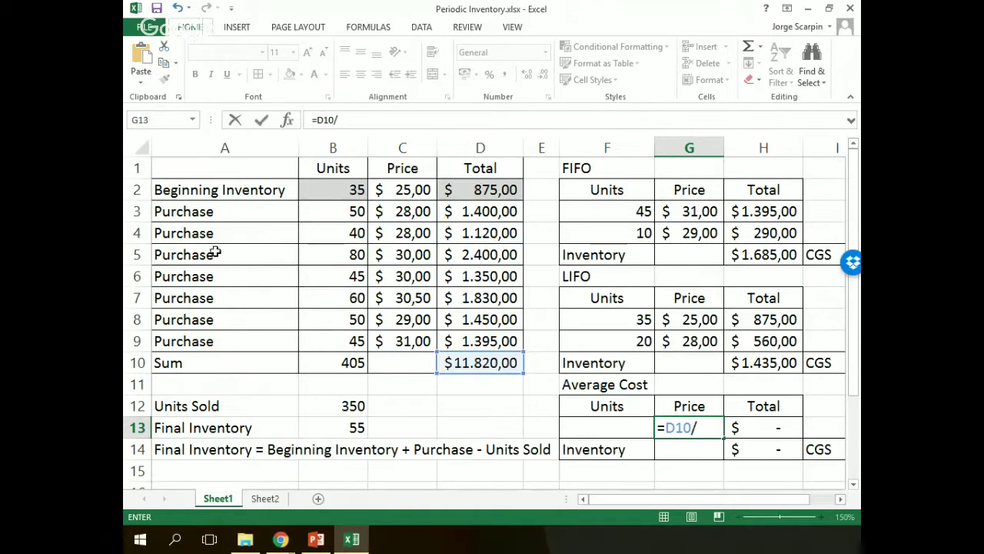
pyautogui.click(342, 359)
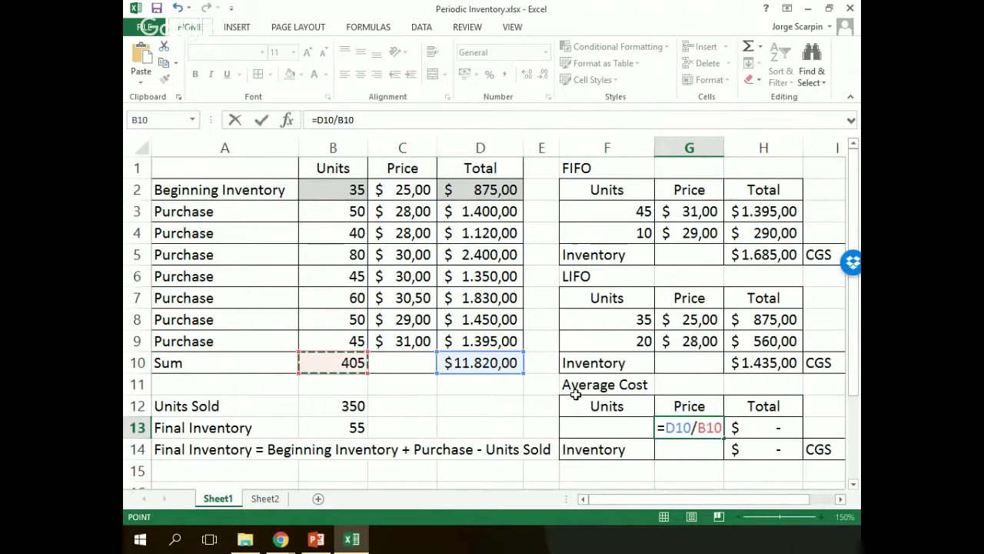
pyautogui.hotkey('ctrl', 'Return')
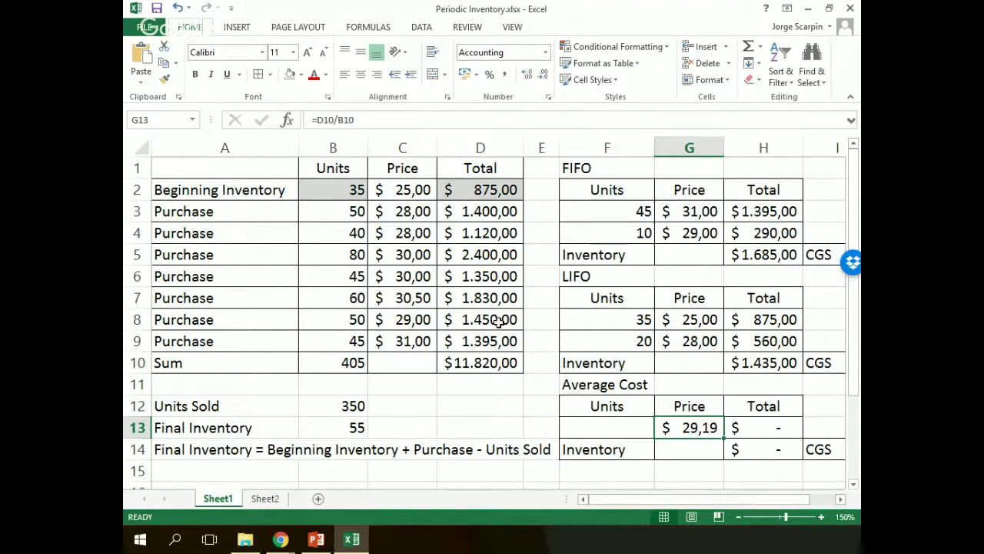
# - Fill G13 (29,19), D10 (11.820,00) and B10 (405) with yellow
pyautogui.click(301, 74)
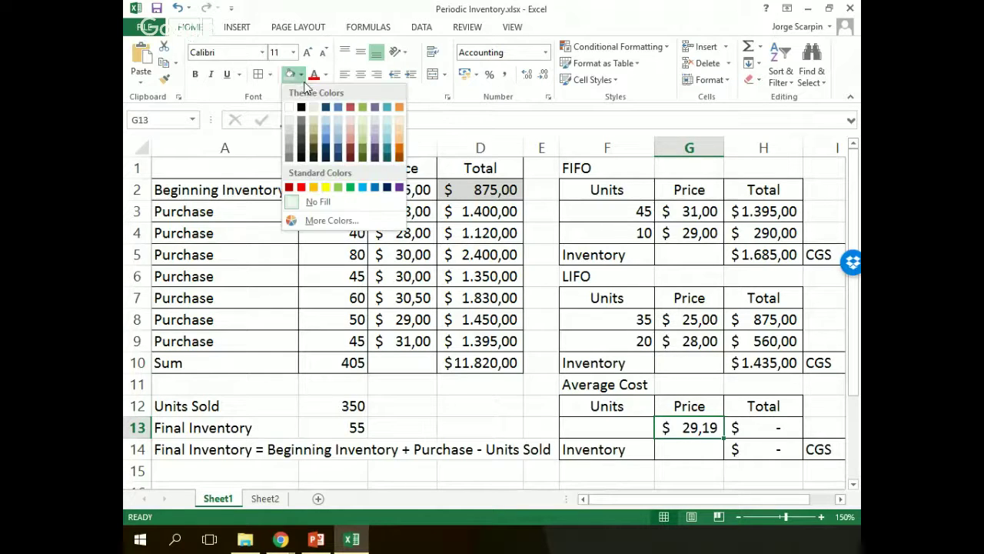
pyautogui.click(325, 188)
pyautogui.click(351, 363)
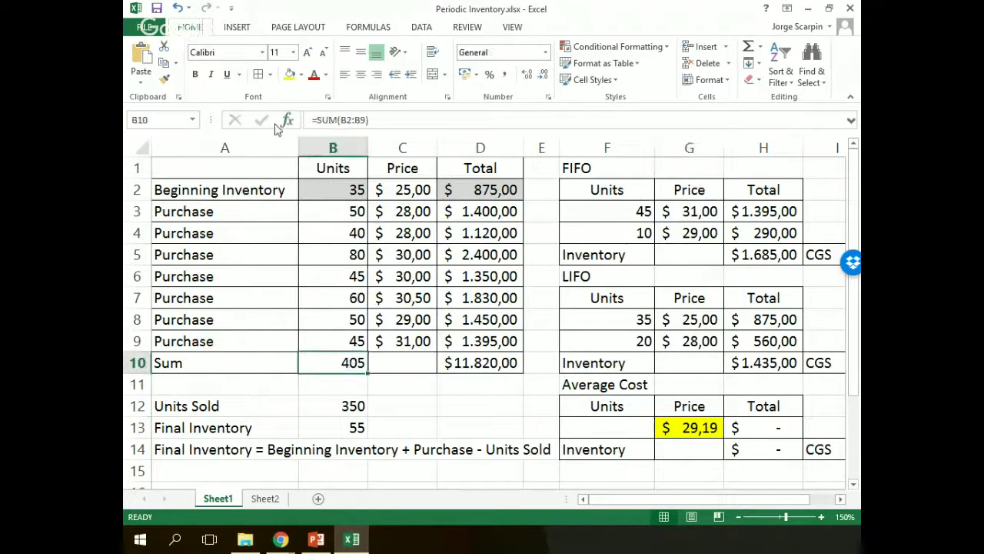
pyautogui.click(486, 365)
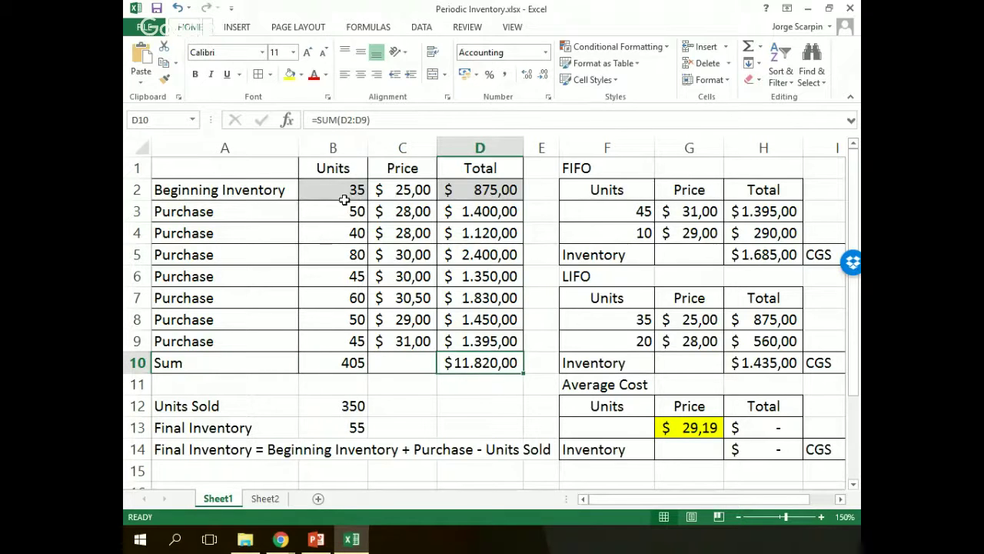
pyautogui.click(289, 74)
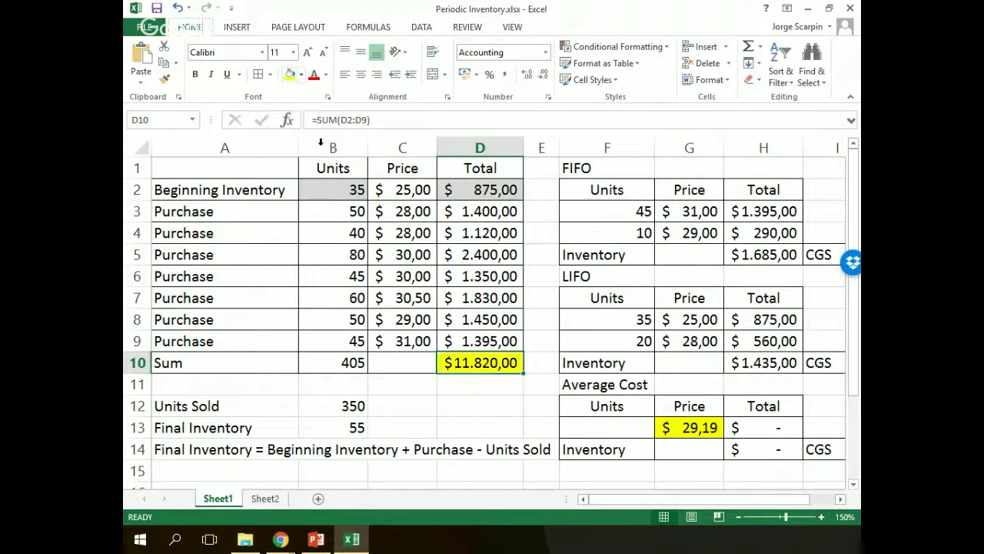
pyautogui.click(350, 363)
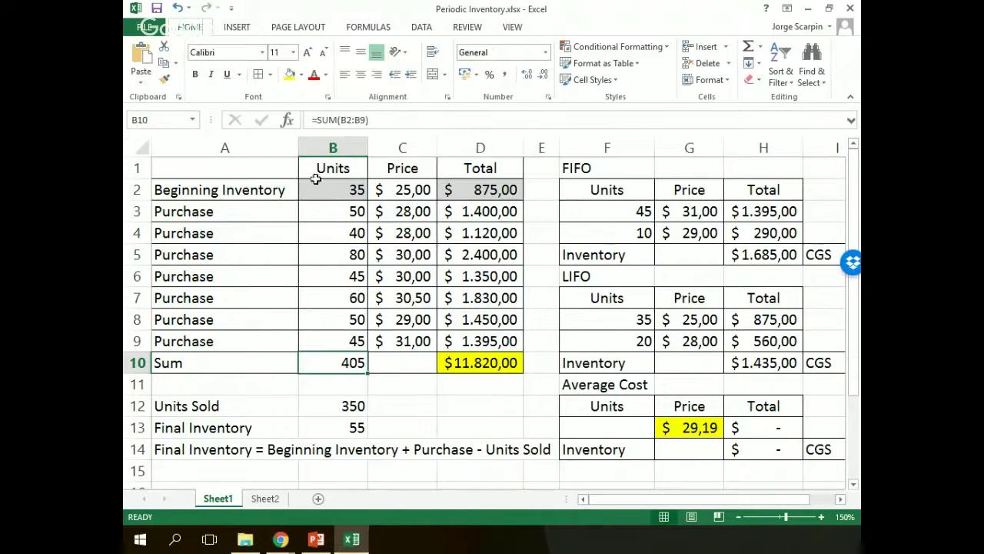
pyautogui.click(290, 77)
pyautogui.press('Down')
pyautogui.press('Down')
pyautogui.press('Down')
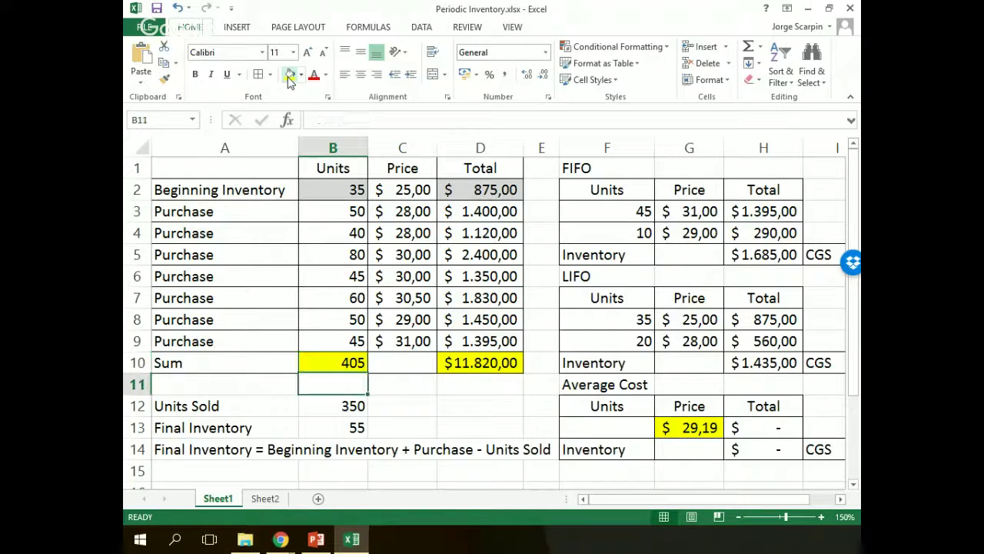
pyautogui.press('Right')
pyautogui.press('Right')
pyautogui.press('Right')
pyautogui.press('Right')
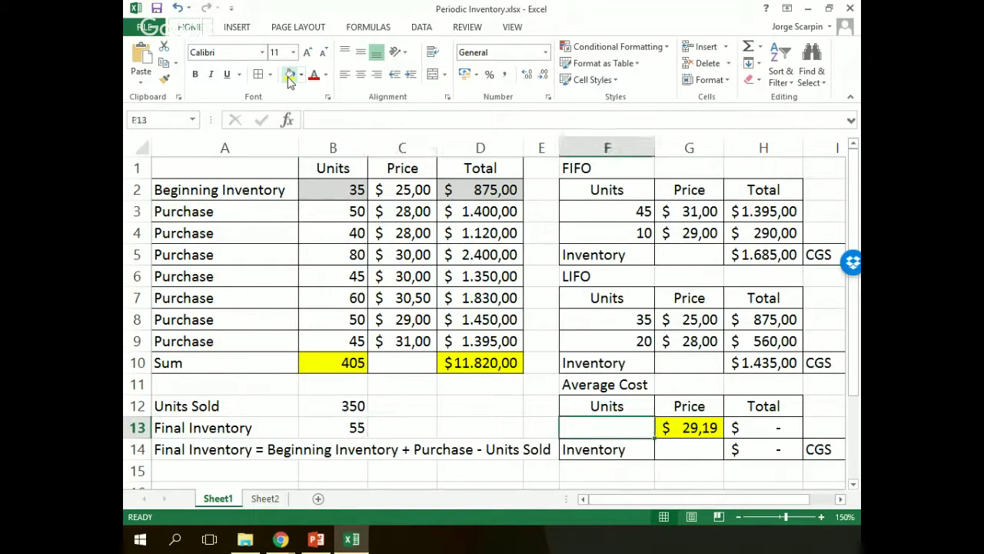
# - Link F13 to B13 so average cost shows 55 units totalling 1.605,19
pyautogui.write('=')
pyautogui.press('Left')
pyautogui.press('Left')
pyautogui.press('Left')
pyautogui.press('Left')
pyautogui.press('Return')
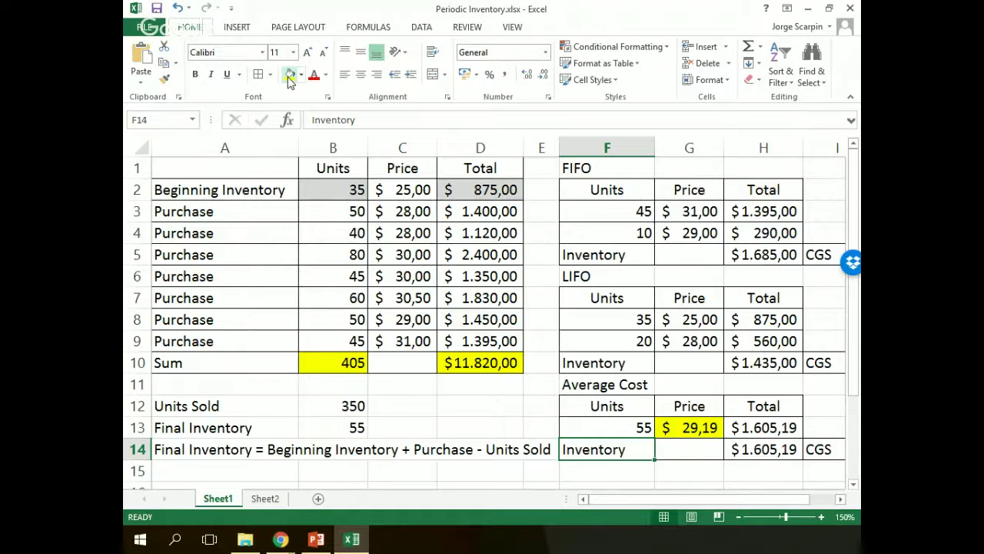
pyautogui.press('Right')
pyautogui.press('Right')
pyautogui.press('Right')
pyautogui.press('Right')
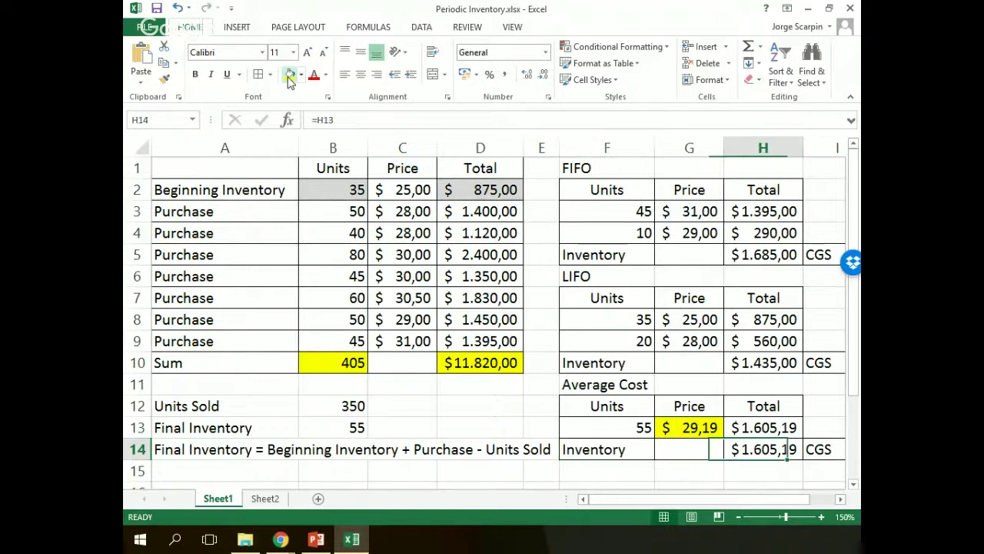
pyautogui.press('Left')
pyautogui.press('Left')
pyautogui.press('Left')
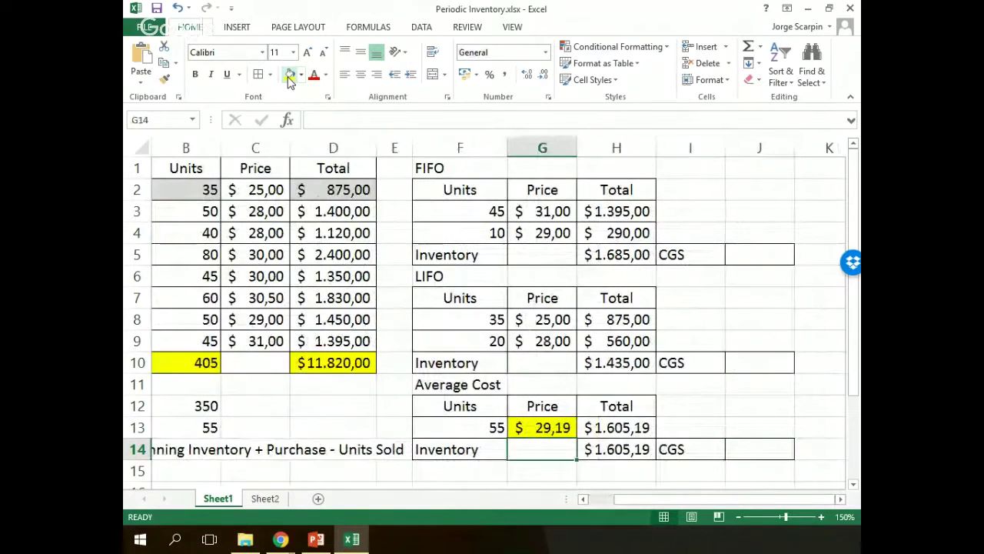
pyautogui.press('Left')
pyautogui.press('Left')
pyautogui.press('Left')
pyautogui.press('Left')
pyautogui.press('Left')
pyautogui.press('Left')
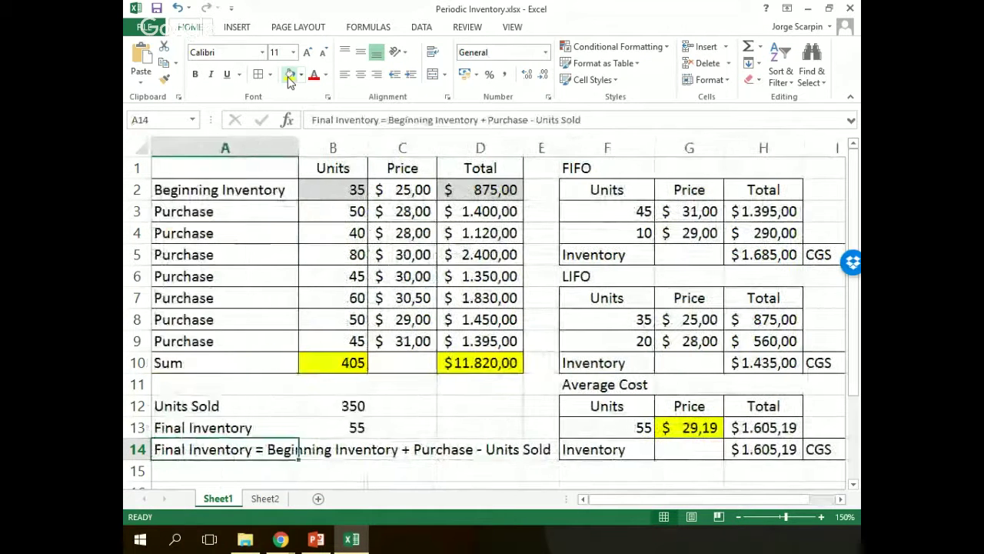
# - Shade the Final Inventory equation cells A14:E14 light blue
pyautogui.press('Down')
pyautogui.press('Up')
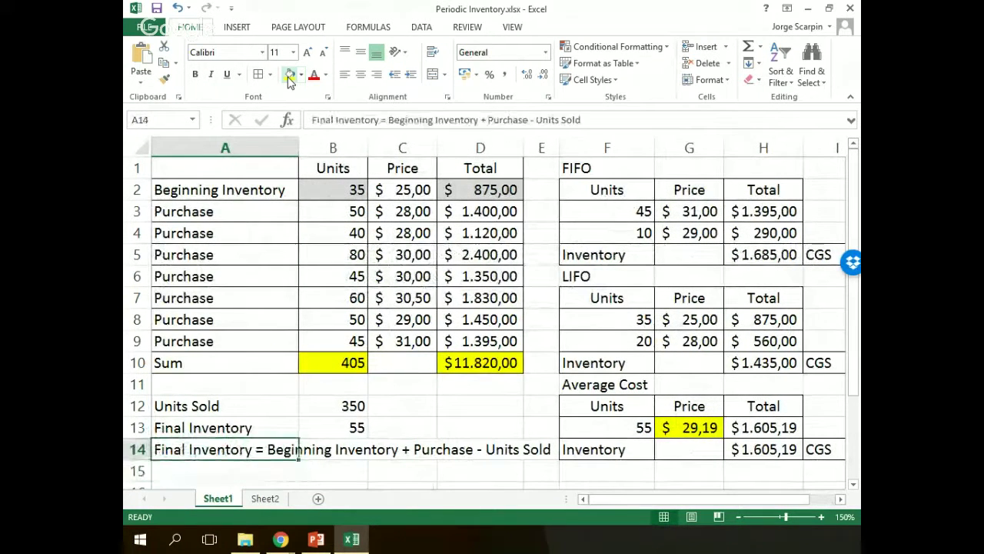
pyautogui.hotkey('shift', 'Right')
pyautogui.hotkey('shift', 'Right')
pyautogui.hotkey('shift', 'Right')
pyautogui.hotkey('shift', 'Right')
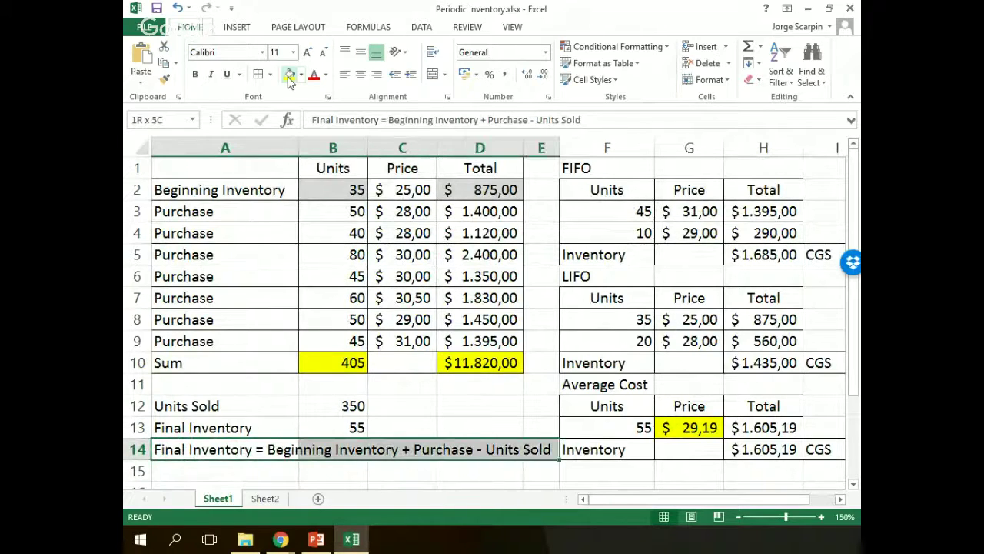
pyautogui.click(302, 74)
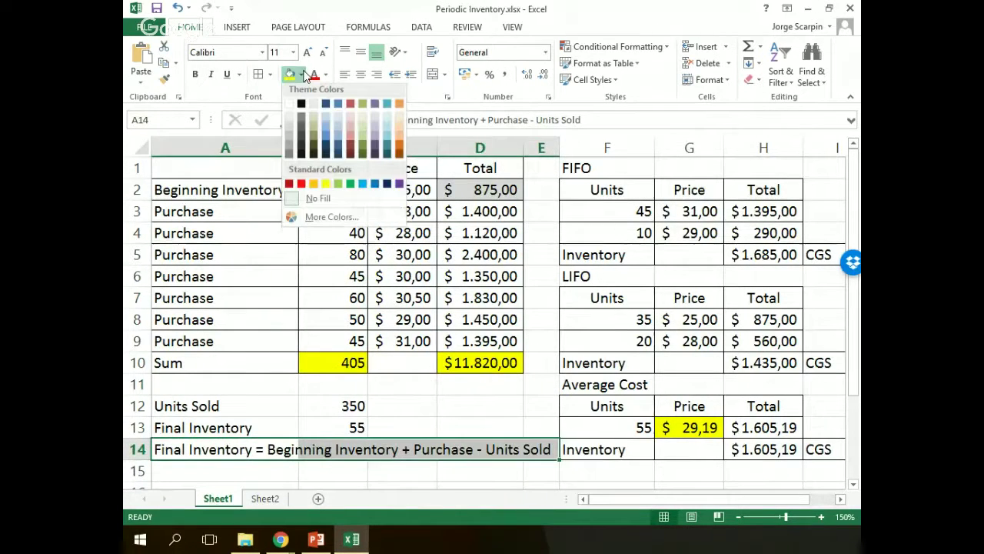
pyautogui.click(366, 194)
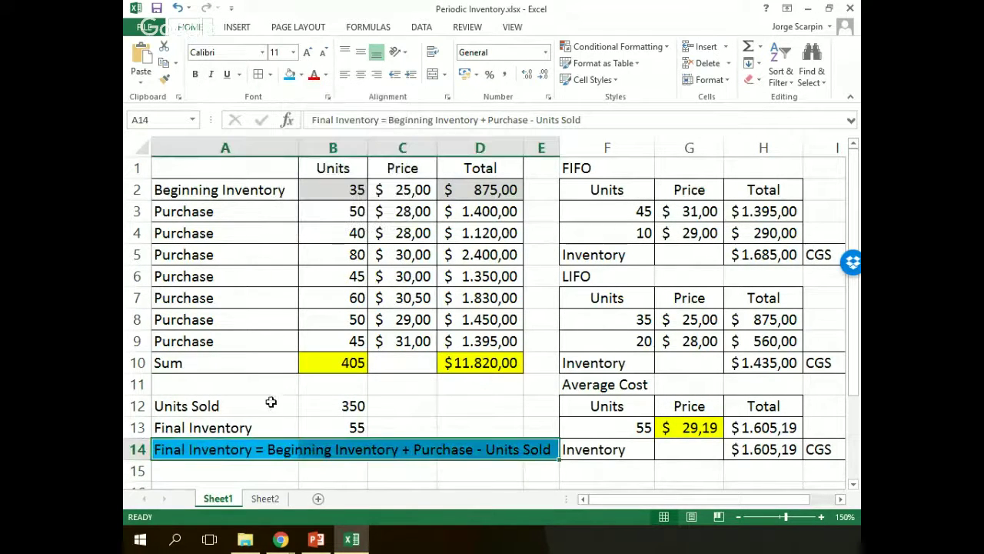
pyautogui.click(213, 468)
pyautogui.click(515, 449)
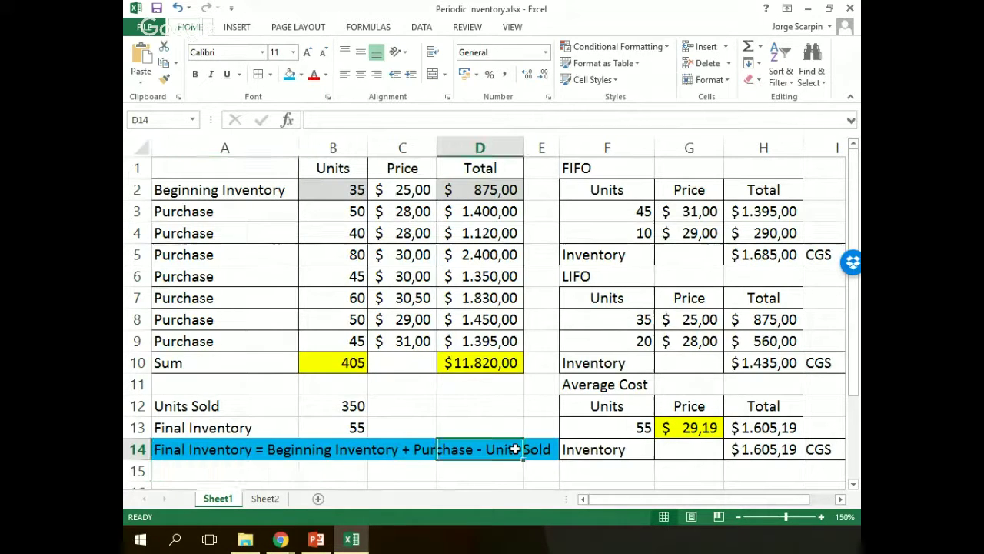
# - Type 'CGS = Beginning Inventory + Purchase - Final Inventory' into A15
pyautogui.click(201, 468)
pyautogui.write('CGS = ')
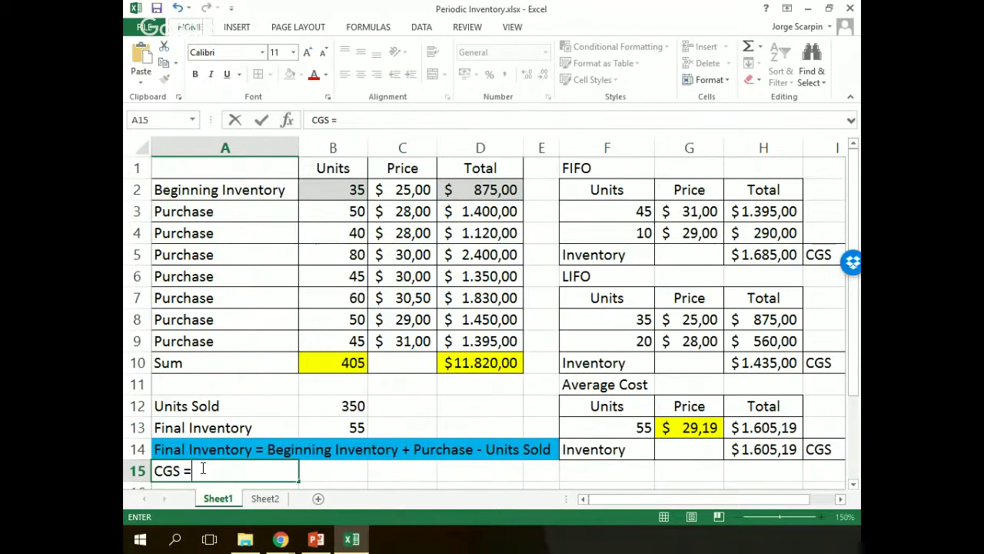
pyautogui.write('Beginning ')
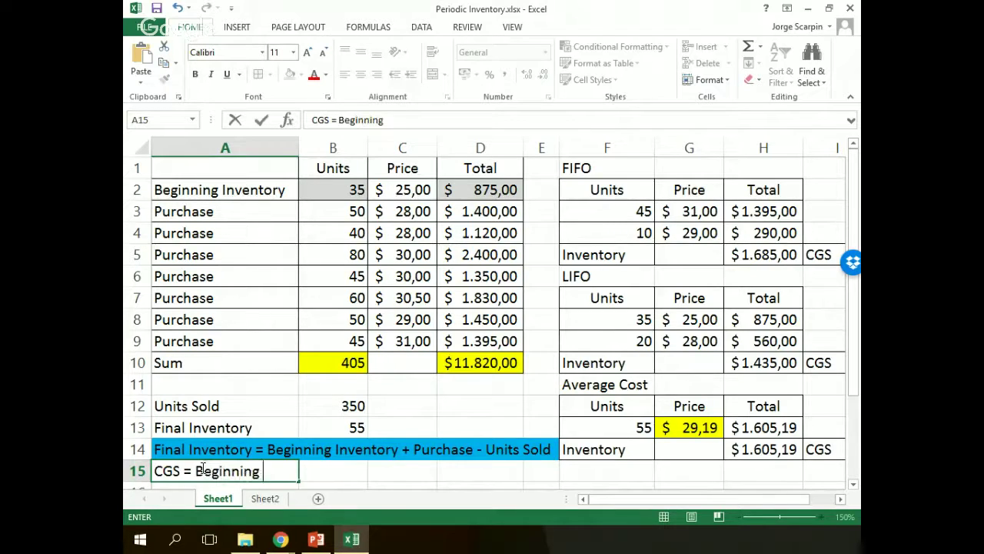
pyautogui.write('Inventory + Puc')
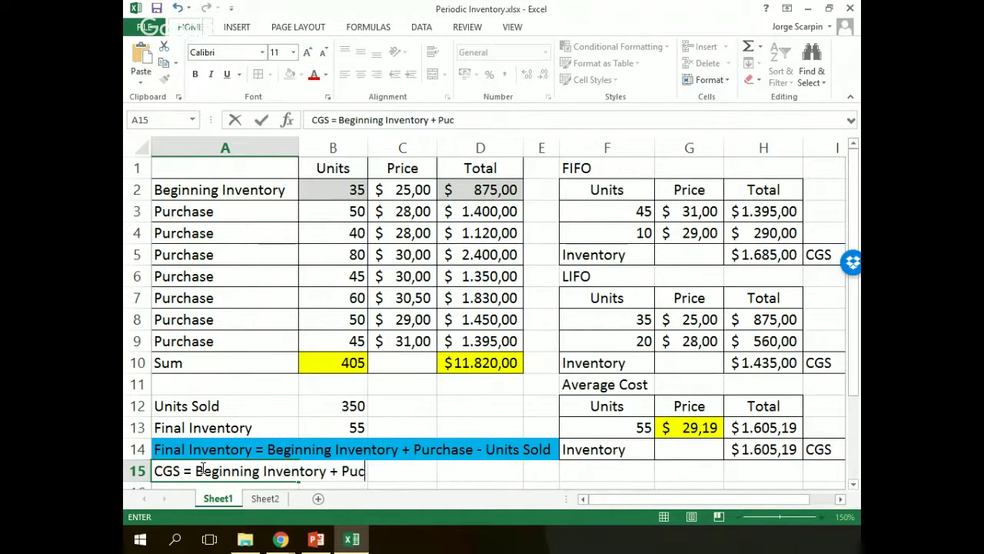
pyautogui.press('BackSpace')
pyautogui.write('rcha')
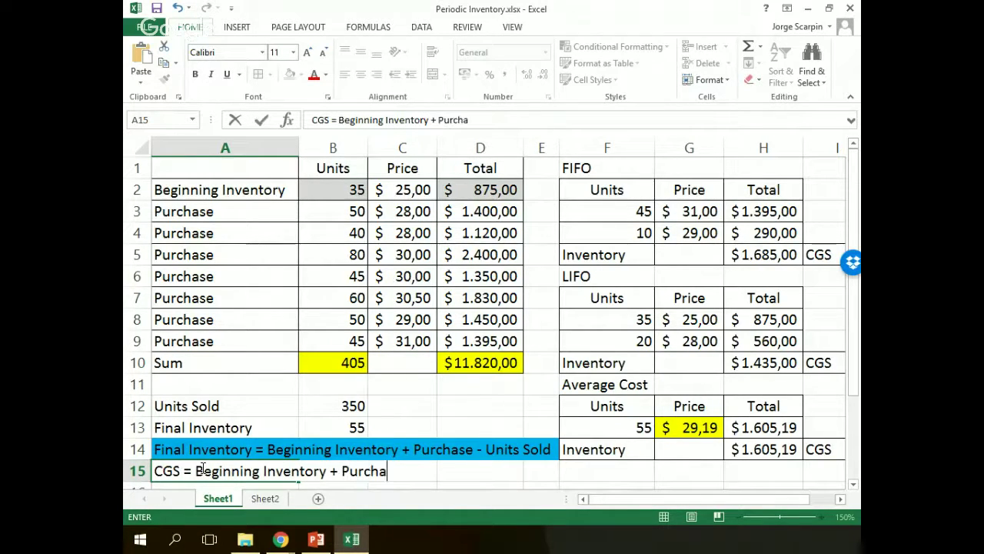
pyautogui.write('se - Final Invento')
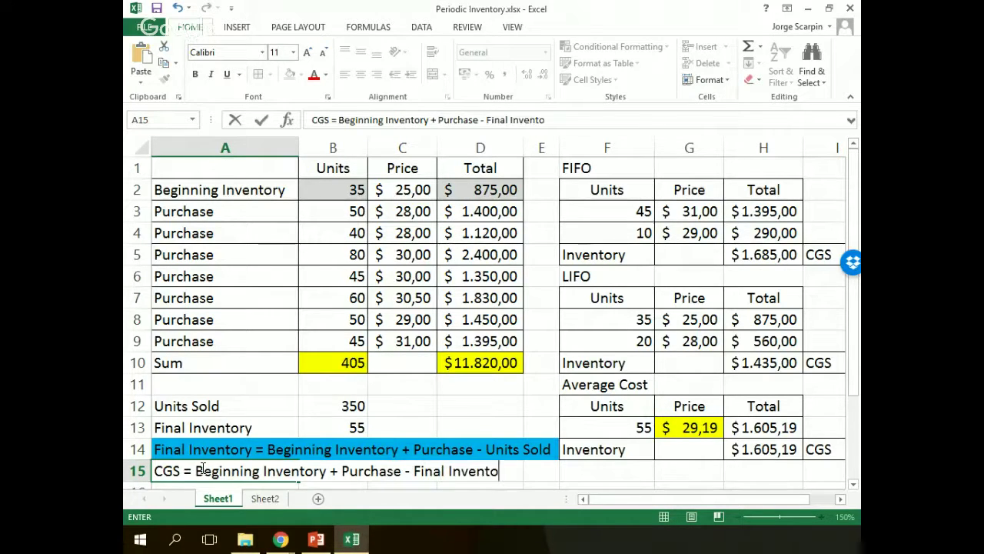
pyautogui.write('ry')
pyautogui.press('Return')
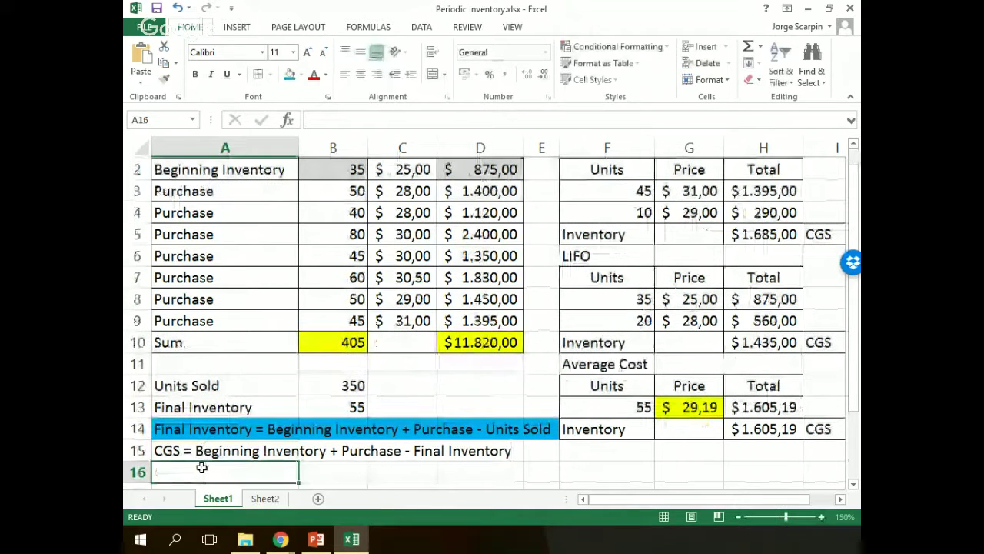
pyautogui.press('Up')
pyautogui.press('Up')
pyautogui.press('Up')
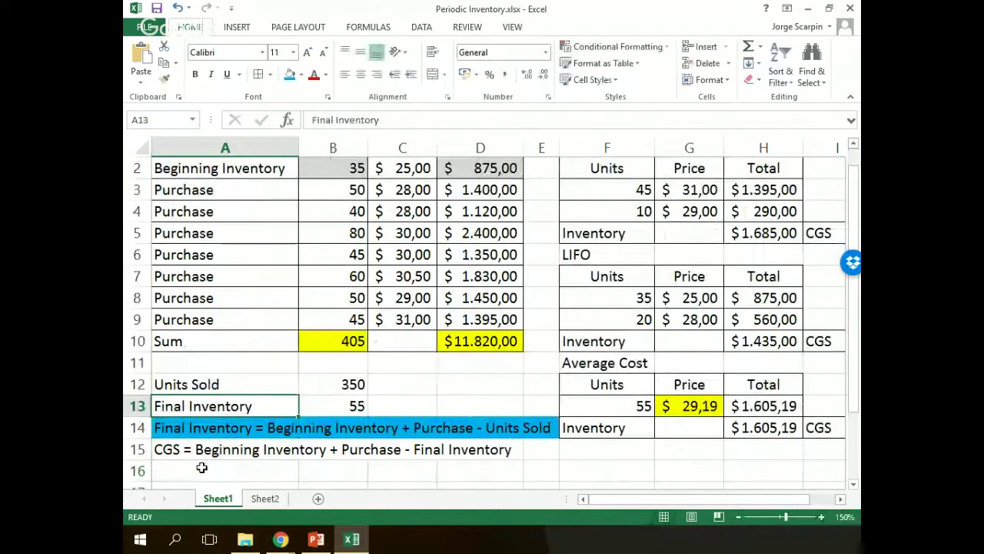
pyautogui.press('Up')
pyautogui.press('Up')
pyautogui.press('Up')
pyautogui.press('Up')
pyautogui.press('Up')
pyautogui.press('Down')
pyautogui.press('Down')
pyautogui.press('Down')
pyautogui.press('Down')
pyautogui.press('Down')
pyautogui.press('Down')
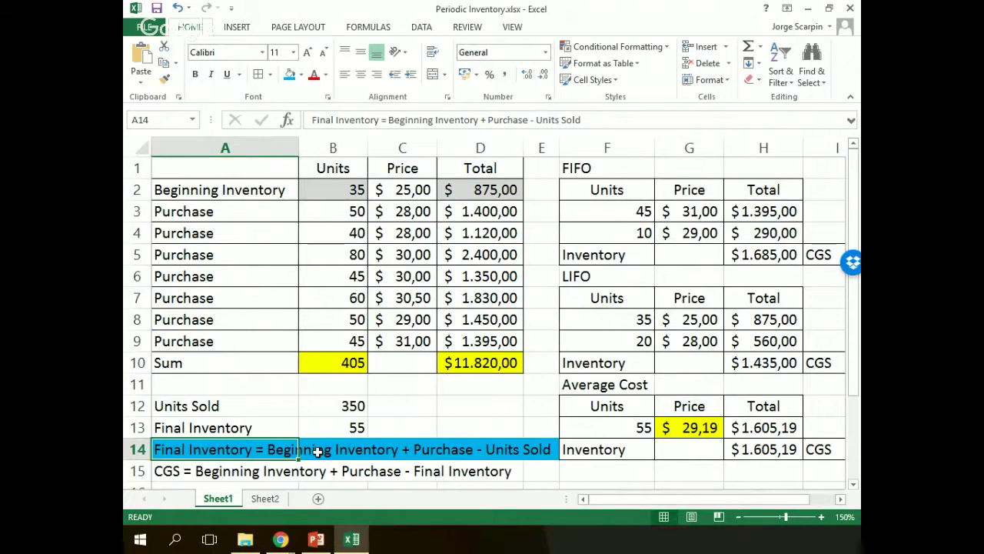
# - Narrow column F by dragging its header border left
pyautogui.press('Down')
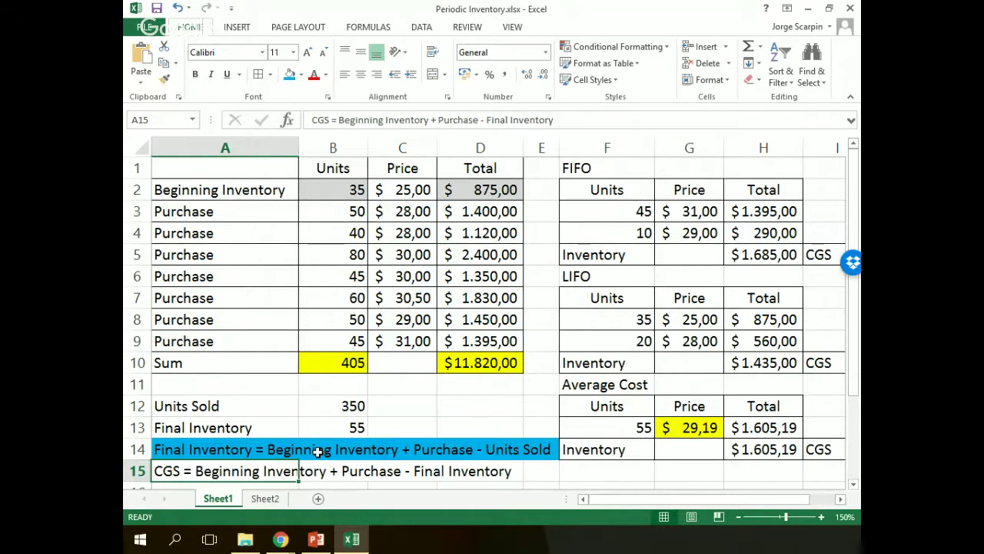
pyautogui.press('Right')
pyautogui.press('Right')
pyautogui.press('Right')
pyautogui.press('Right')
pyautogui.press('Right')
pyautogui.press('Right')
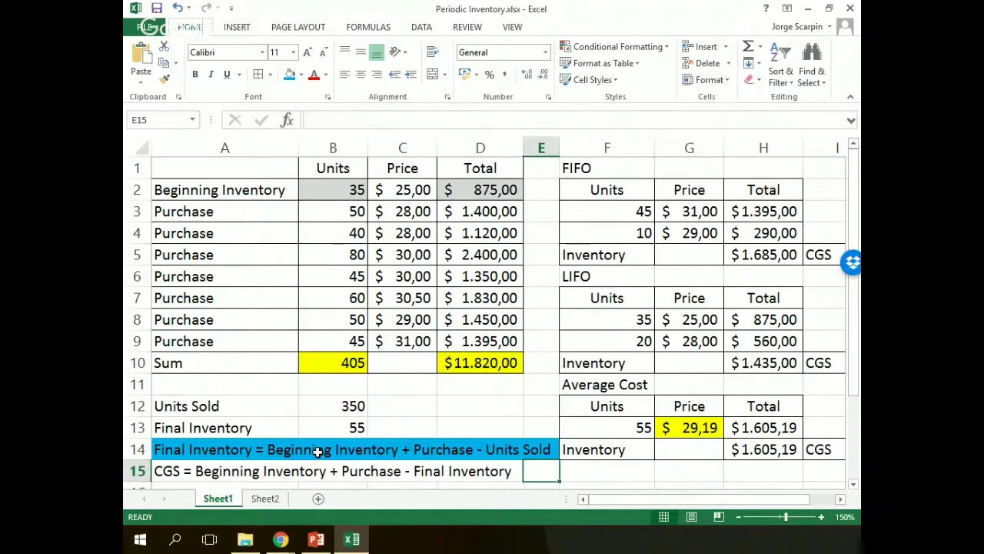
pyautogui.press('Right')
pyautogui.press('Right')
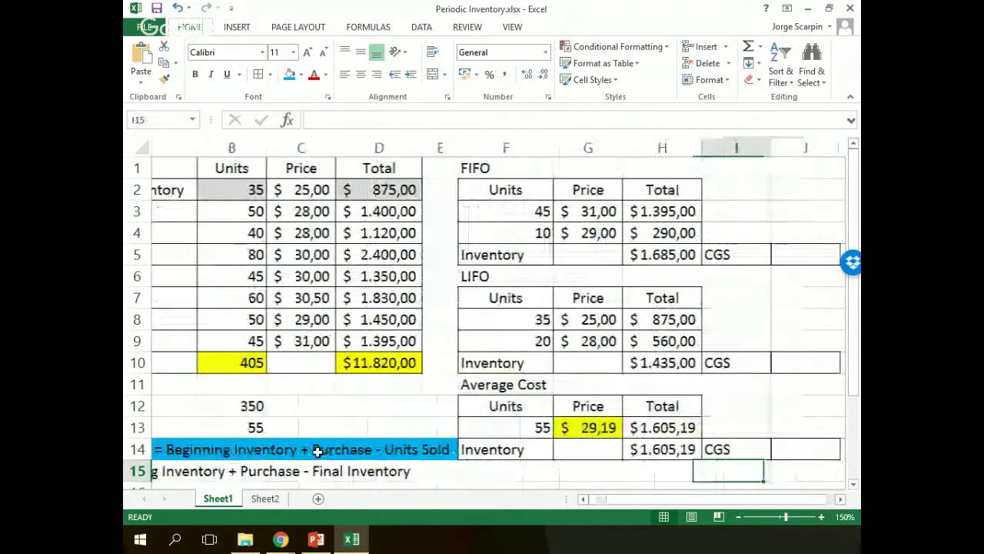
pyautogui.moveTo(507, 147); pyautogui.dragTo(459, 148)
# - Enter =D10-H5 in J5 for FIFO cost of goods sold, 10.135,00
pyautogui.click(703, 250)
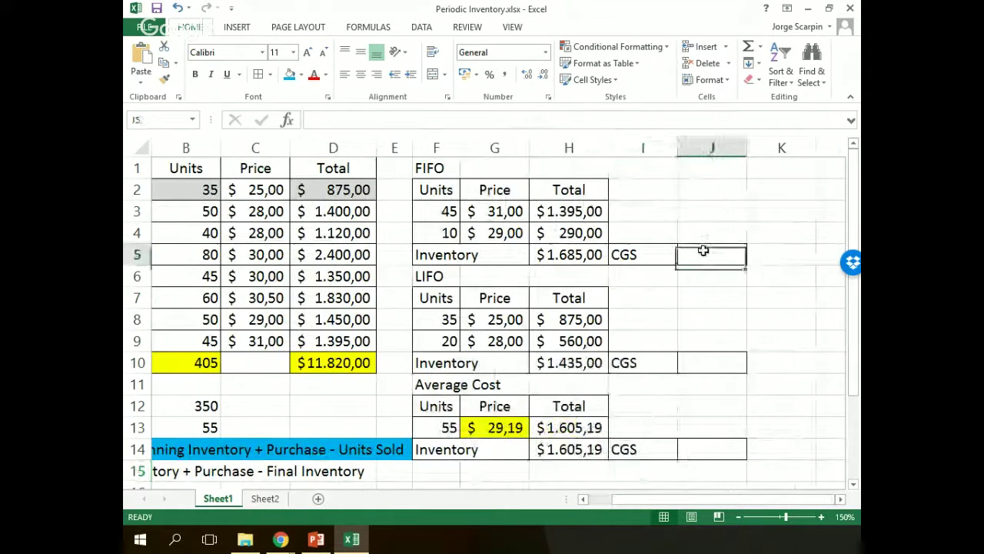
pyautogui.press('Left')
pyautogui.press('Left')
pyautogui.press('Left')
pyautogui.press('Left')
pyautogui.press('Left')
pyautogui.press('Left')
pyautogui.press('Left')
pyautogui.press('Left')
pyautogui.press('Left')
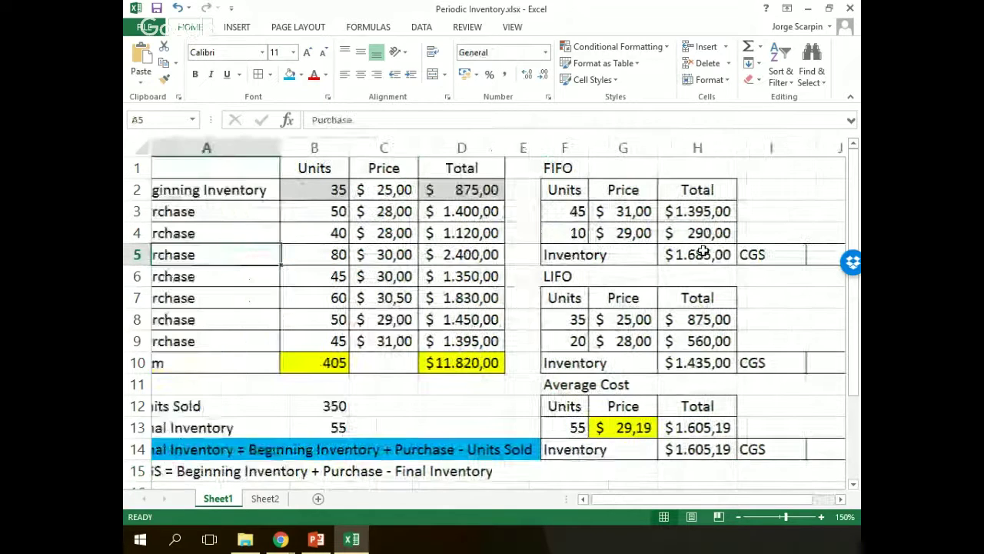
pyautogui.press('Down')
pyautogui.press('Down')
pyautogui.press('Down')
pyautogui.press('Down')
pyautogui.press('Down')
pyautogui.press('Down')
pyautogui.press('Down')
pyautogui.press('Right')
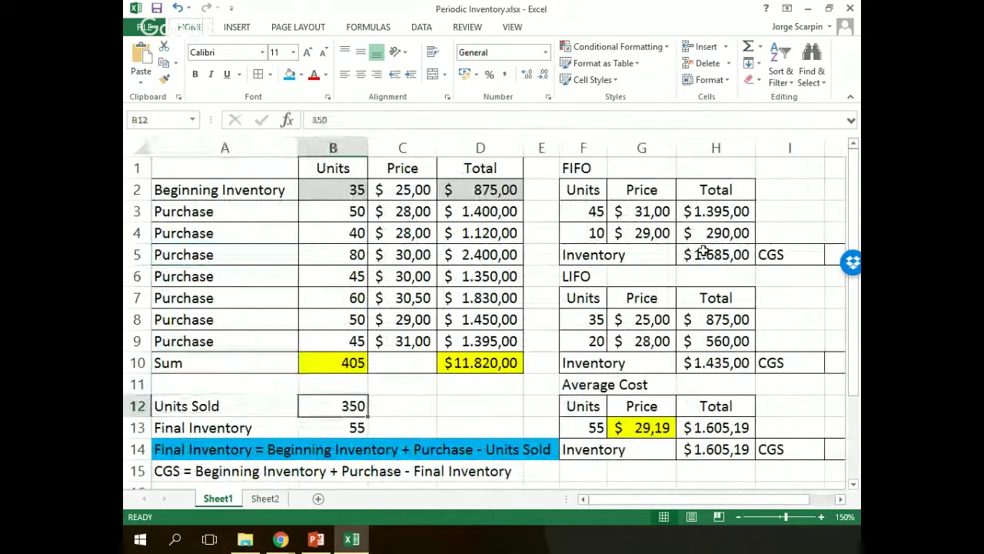
pyautogui.press('Up')
pyautogui.press('Up')
pyautogui.press('Right')
pyautogui.press('Right')
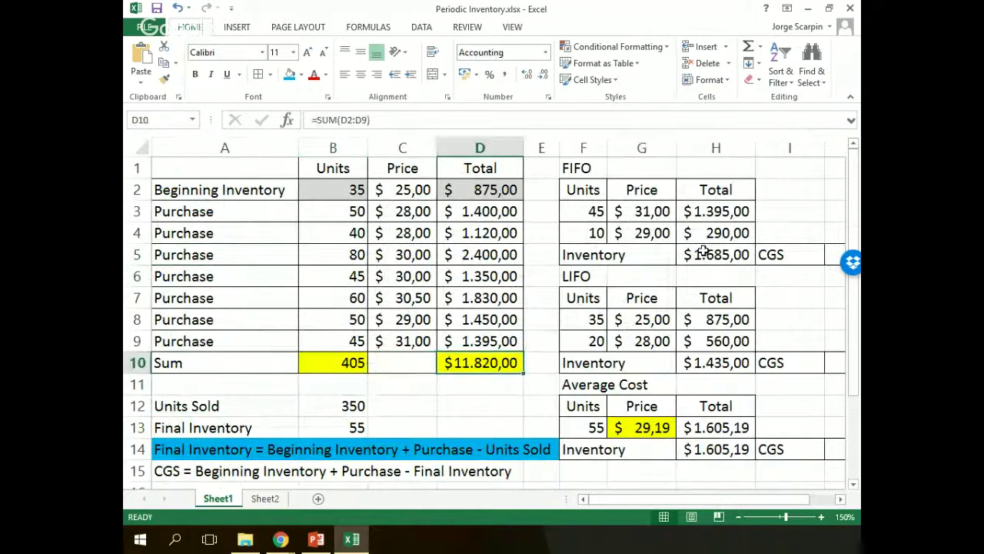
pyautogui.press('Right')
pyautogui.press('Right')
pyautogui.press('Right')
pyautogui.press('Right')
pyautogui.press('Right')
pyautogui.press('Right')
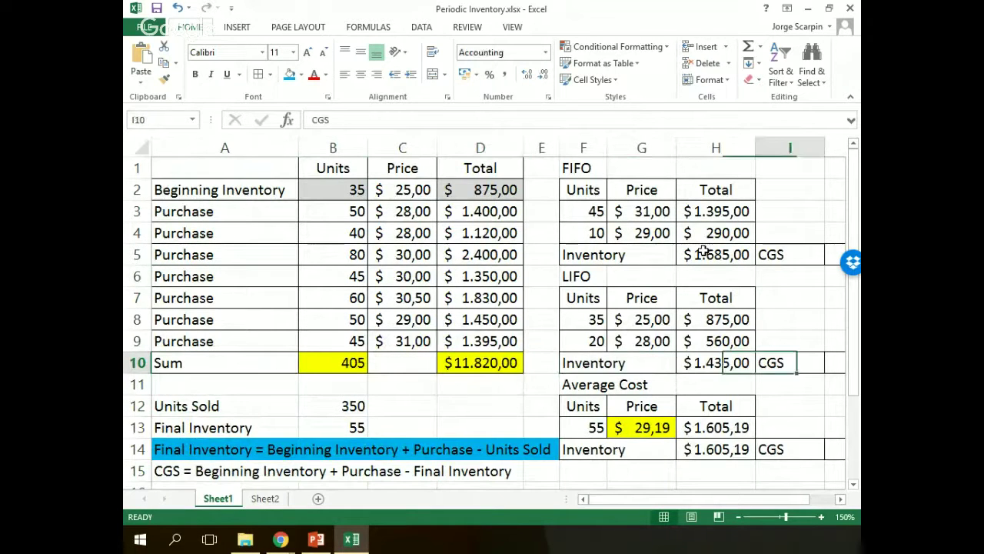
pyautogui.press('Up')
pyautogui.click(703, 251)
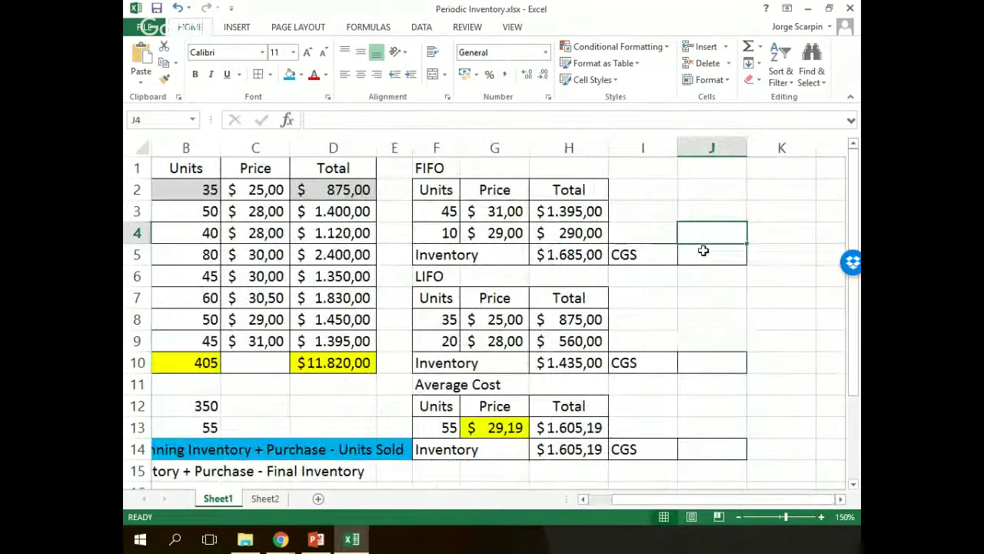
pyautogui.write('=')
pyautogui.click(348, 360)
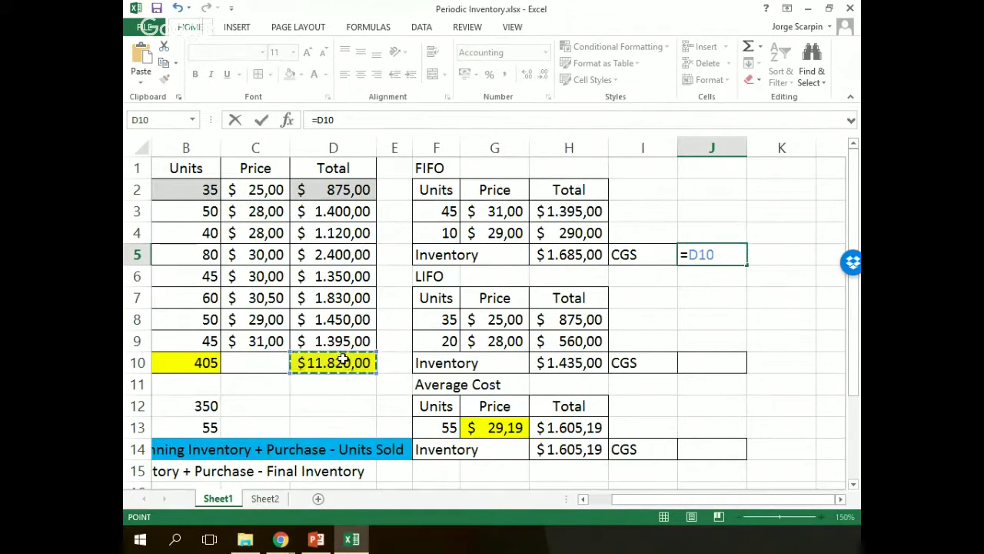
pyautogui.write('-')
pyautogui.click(569, 257)
pyautogui.press('Return')
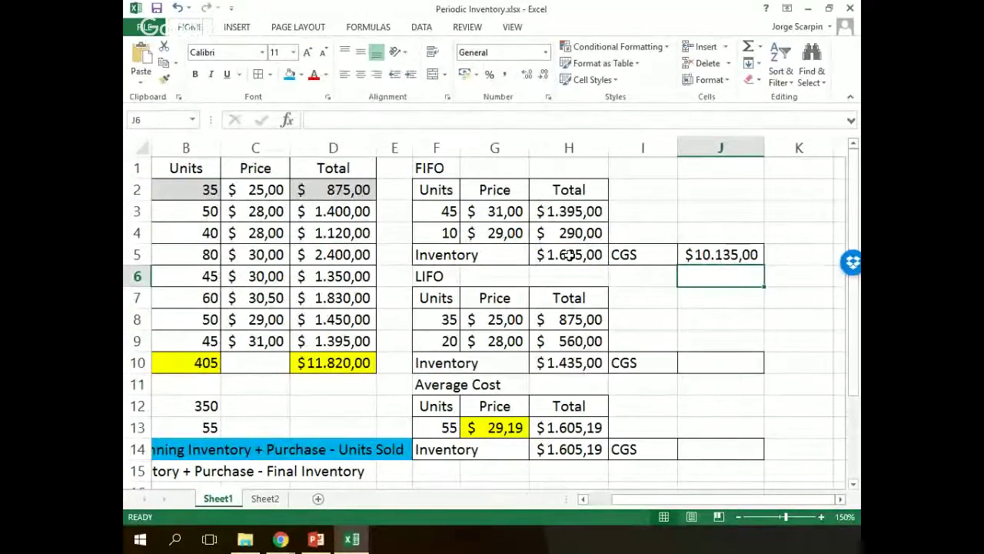
pyautogui.press('Down')
pyautogui.press('Down')
pyautogui.press('Down')
pyautogui.press('Down')
# - Enter =D10-H10 in J10 for LIFO cost of goods sold, 10.385,00
pyautogui.write('=')
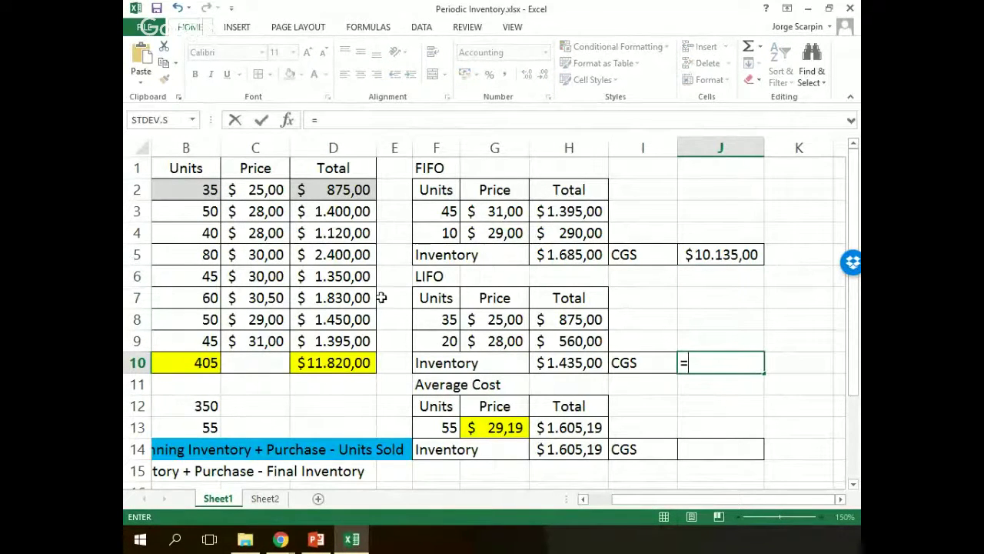
pyautogui.click(335, 368)
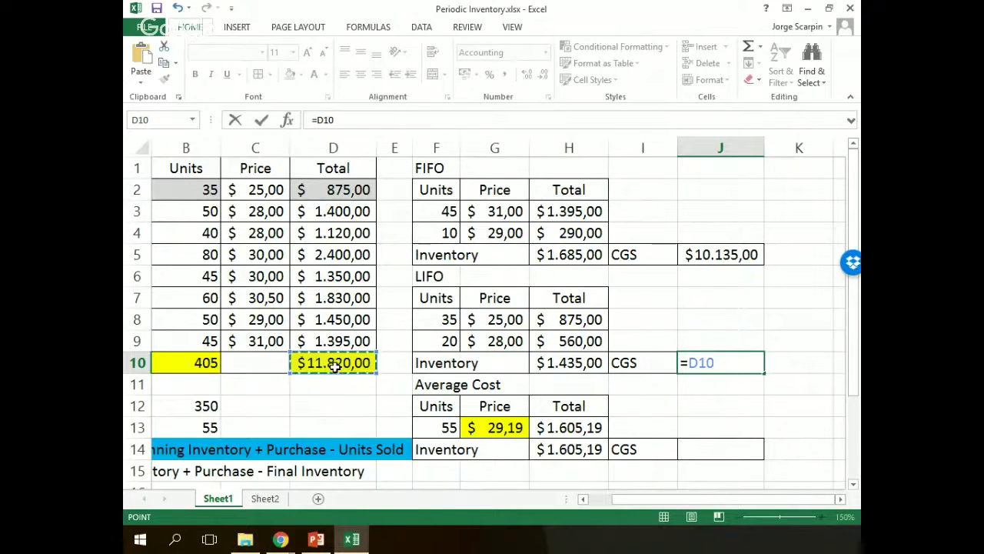
pyautogui.write('-')
pyautogui.press('Left')
pyautogui.press('Left')
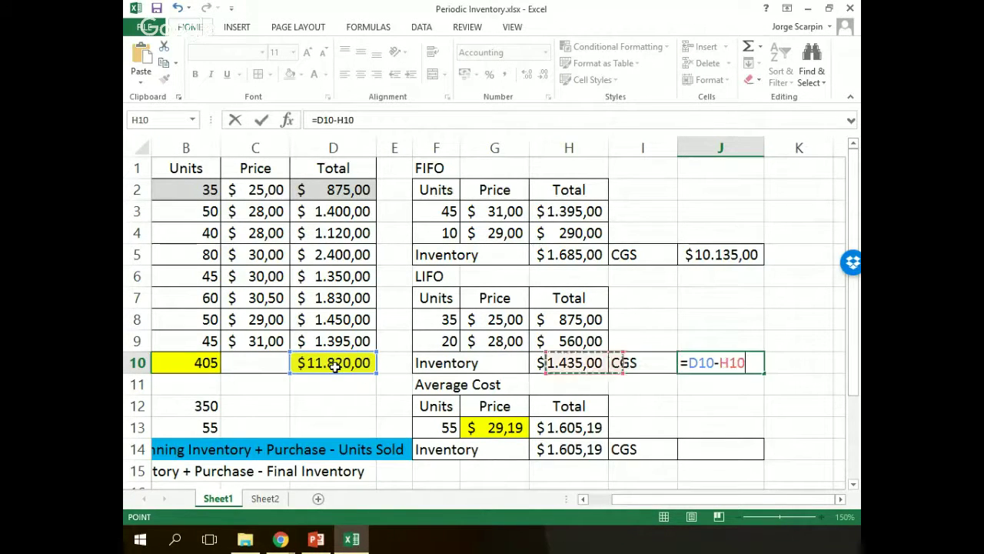
pyautogui.press('Return')
pyautogui.press('Return')
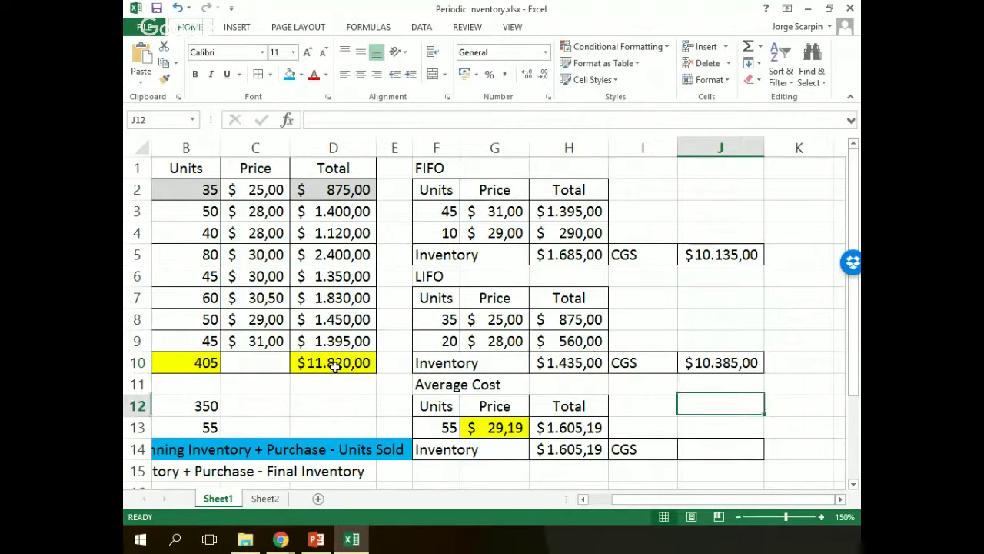
# - Enter =D10-H14 in J14 for average-cost CGS, 10.214,81
pyautogui.press('Down')
pyautogui.press('Down')
pyautogui.write('=')
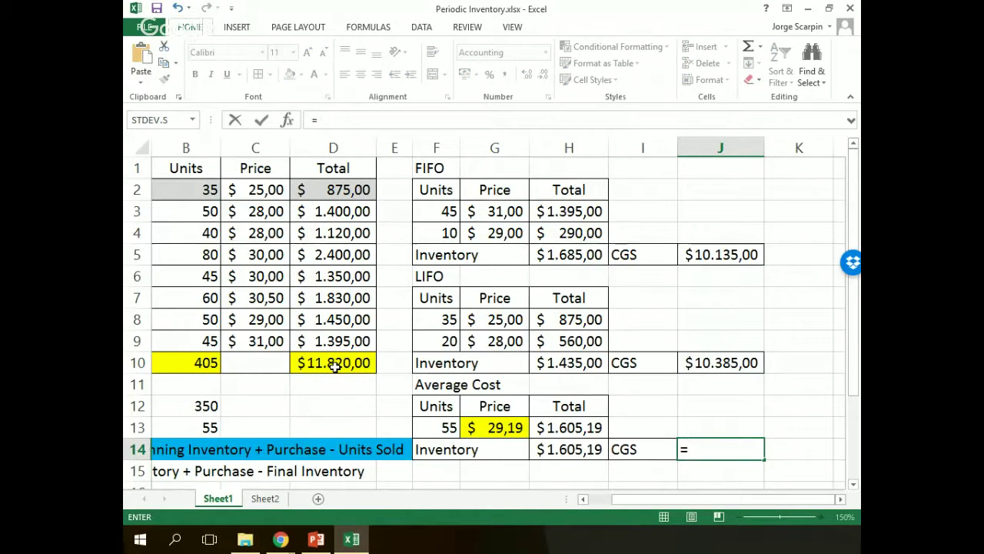
pyautogui.click(335, 367)
pyautogui.write('-')
pyautogui.press('Left')
pyautogui.press('Left')
pyautogui.press('Return')
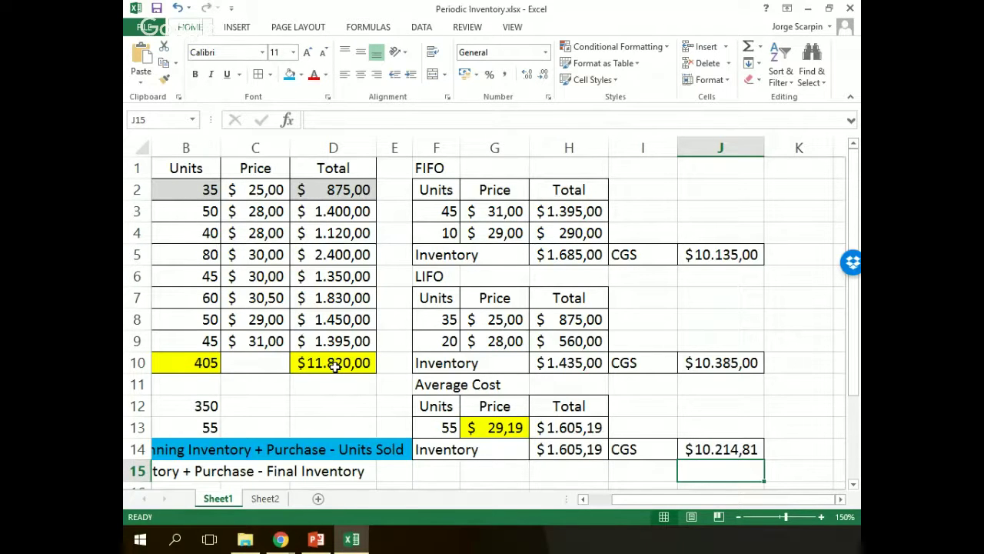
pyautogui.press('Return')
pyautogui.press('Left')
pyautogui.press('Left')
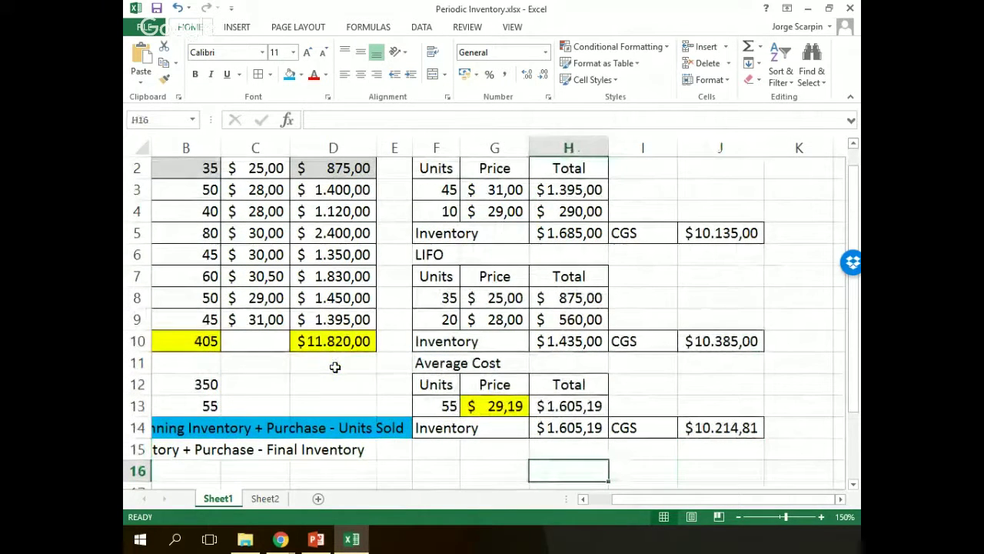
# - Enter =J5+H5 in J7, adding FIFO CGS and inventory to get 11.820,00
pyautogui.press('Right')
pyautogui.press('Left')
pyautogui.press('Up')
pyautogui.press('Up')
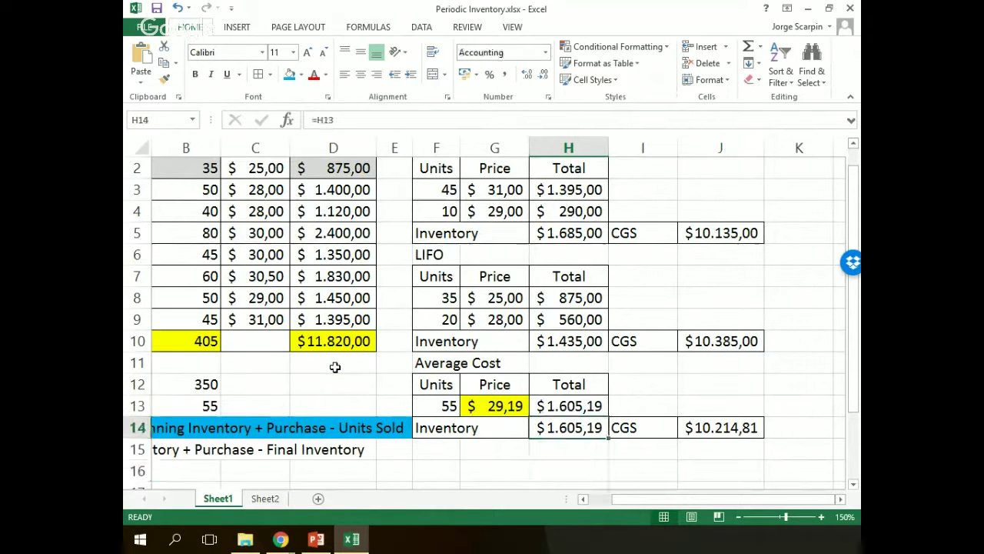
pyautogui.press('Right')
pyautogui.press('Right')
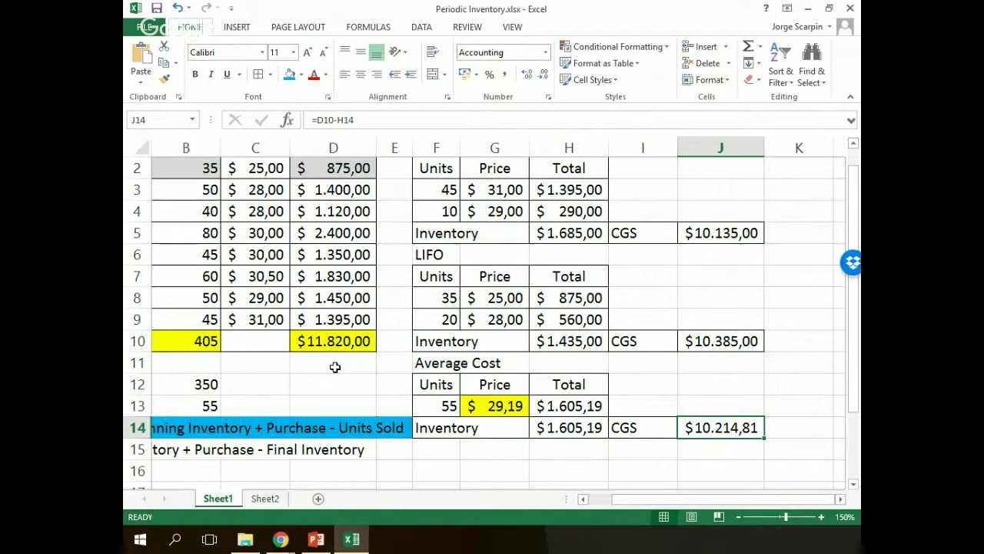
pyautogui.press('Up')
pyautogui.press('Up')
pyautogui.press('Down')
pyautogui.press('Down')
pyautogui.press('Up')
pyautogui.press('Up')
pyautogui.press('Up')
pyautogui.press('Up')
pyautogui.press('Up')
pyautogui.press('Up')
pyautogui.press('Up')
pyautogui.write('=')
pyautogui.press('Up')
pyautogui.press('Up')
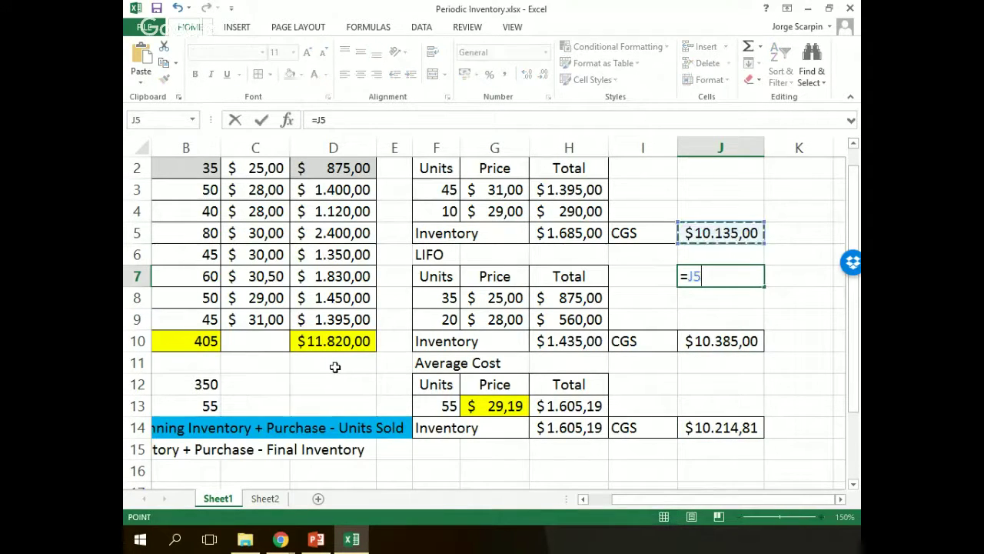
pyautogui.write('+')
pyautogui.press('Up')
pyautogui.press('Up')
pyautogui.press('Up')
pyautogui.press('Left')
pyautogui.press('Left')
pyautogui.press('Down')
pyautogui.press('Return')
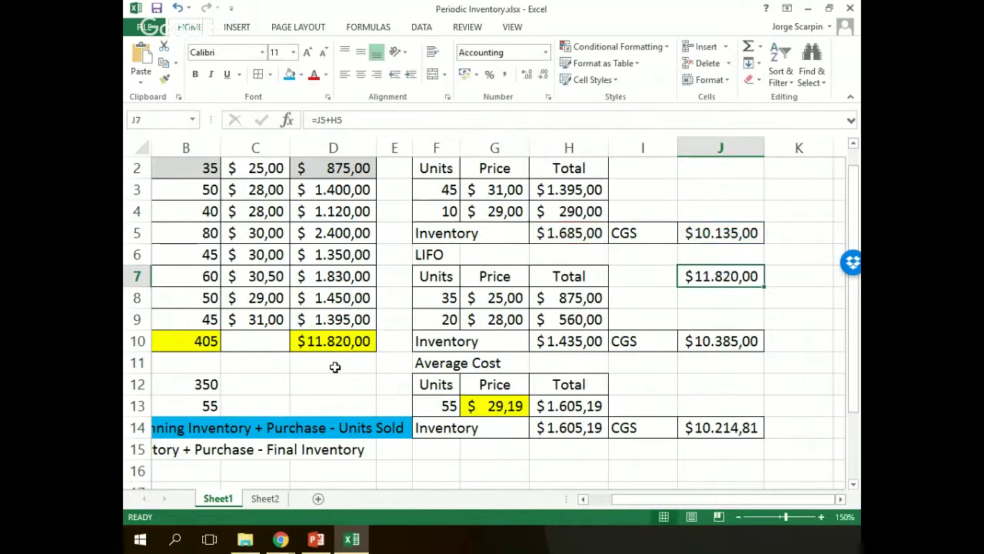
# - Copy the J7 cross-check formula into J12 and J16
pyautogui.hotkey('ctrl', 'c')
pyautogui.press('Down')
pyautogui.press('Down')
pyautogui.press('Down')
pyautogui.press('Down')
pyautogui.press('Down')
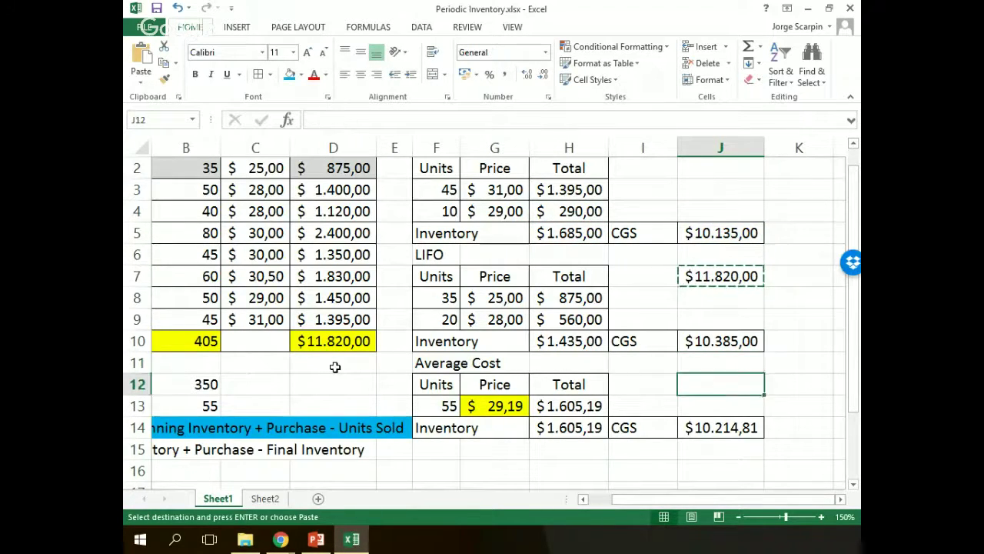
pyautogui.hotkey('ctrl', 'v')
pyautogui.press('Down')
pyautogui.press('Down')
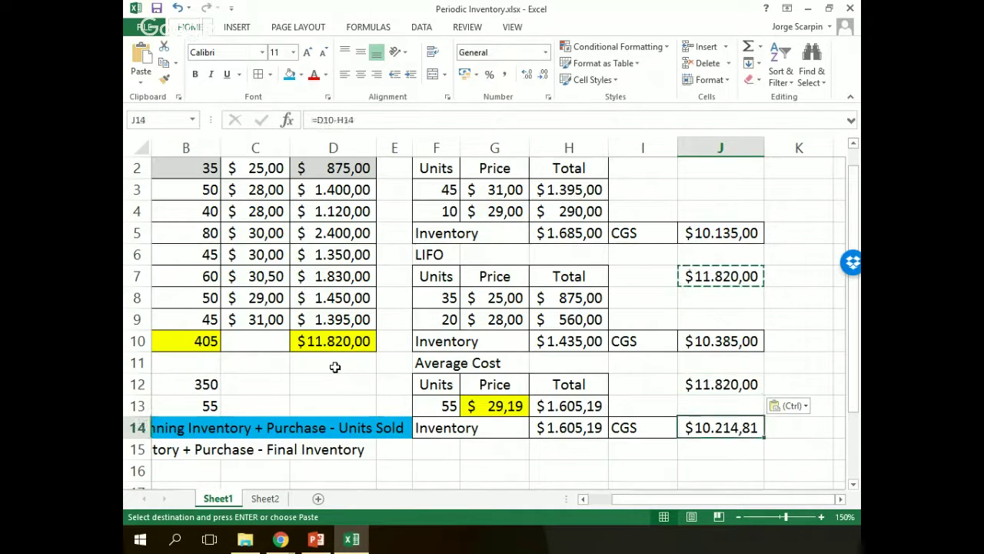
pyautogui.press('Down')
pyautogui.press('Down')
pyautogui.hotkey('ctrl', 'v')
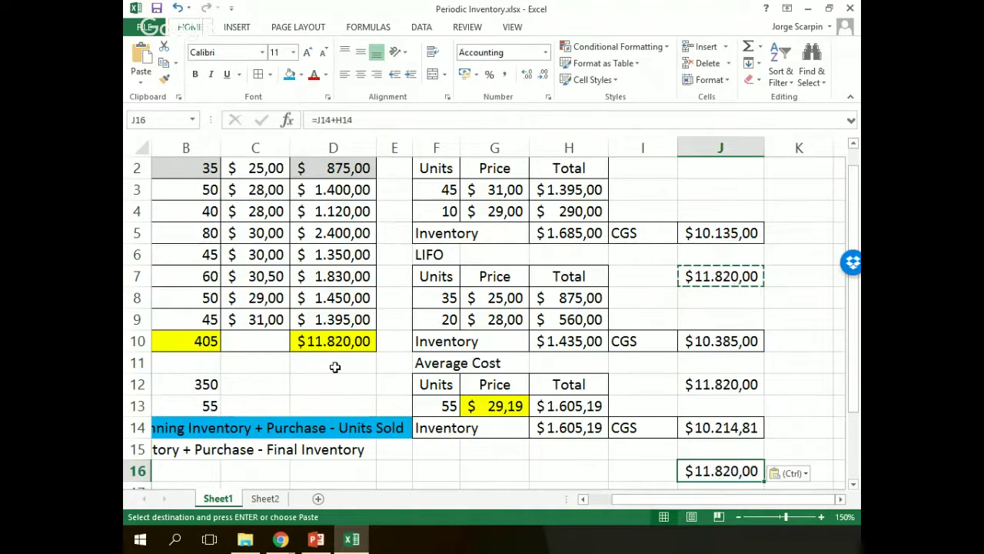
# - Go to Sheet2, the page with the author's contact details and Facebook page
pyautogui.click(266, 500)
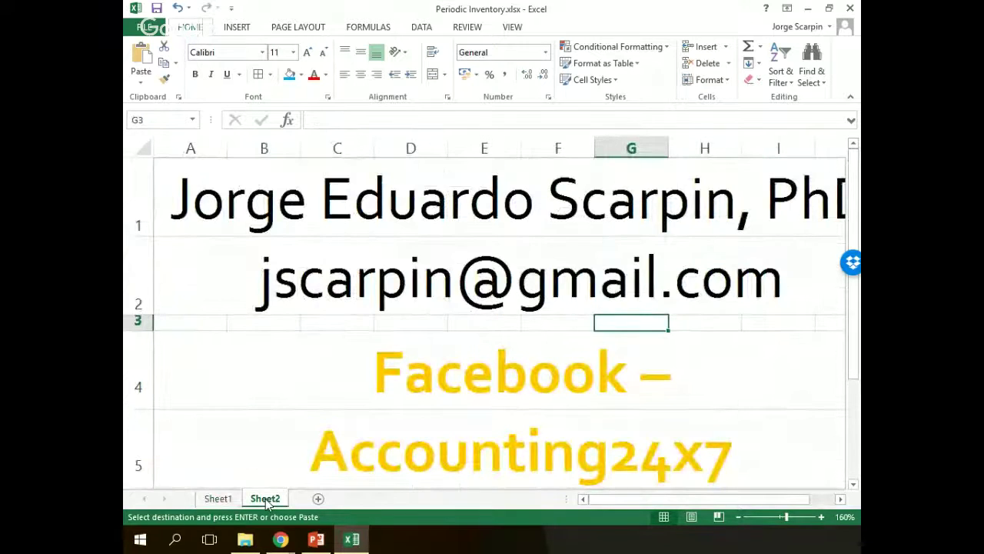